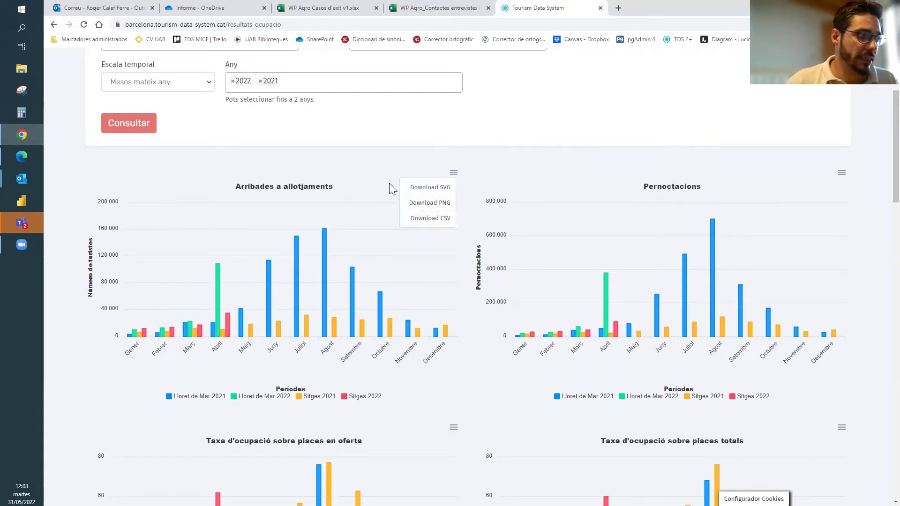
- Download the Arribades a allotjaments chart as a PNG, view the downloaded image and close it
{"action": "left_click", "coordinate": [429, 203]}
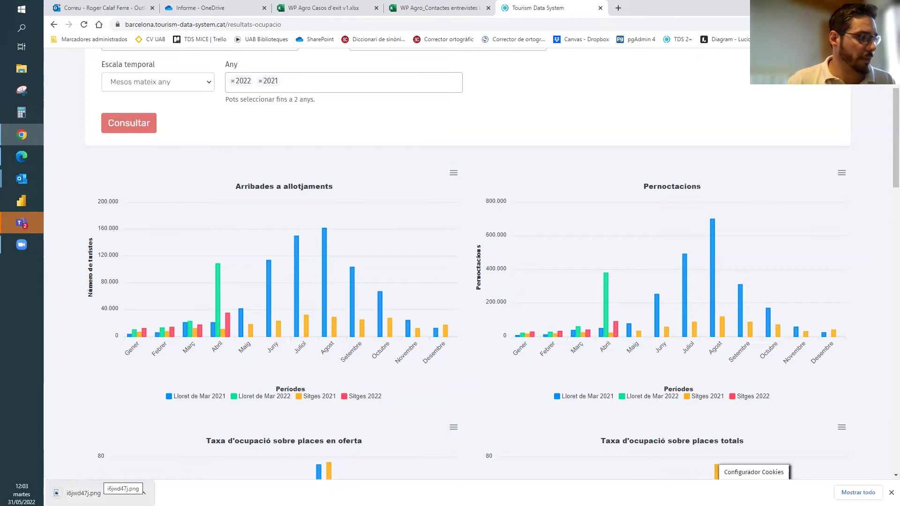
{"action": "left_click", "coordinate": [123, 492]}
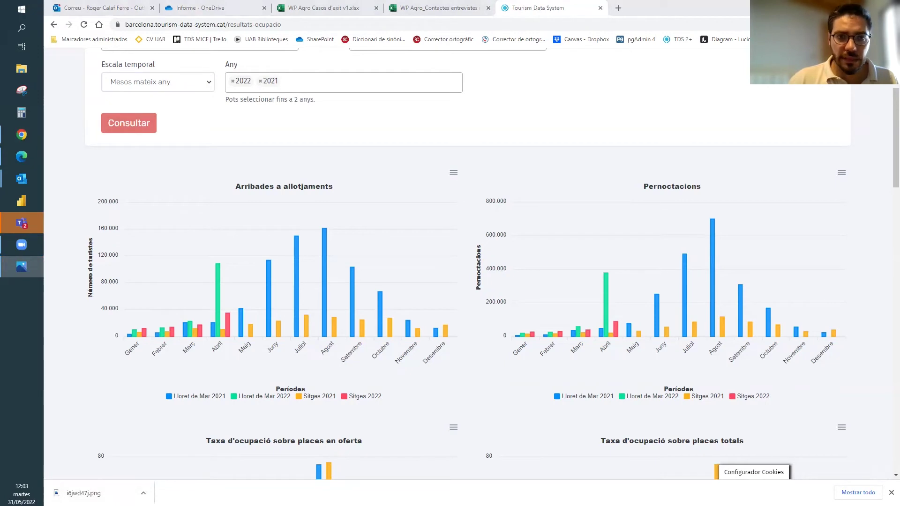
{"action": "left_click", "coordinate": [484, 95]}
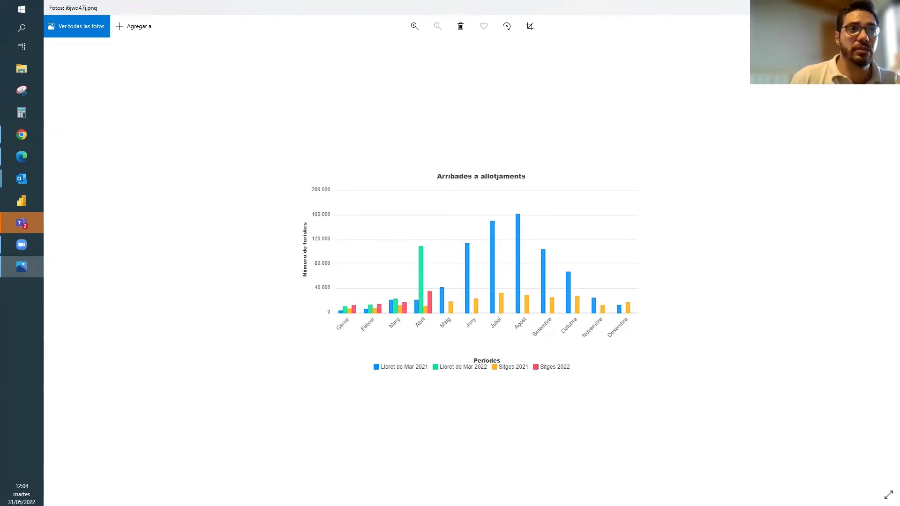
{"action": "key", "text": "alt+F4"}
- Download the Arribades a allotjaments chart data as CSV and open the file in a maximized Excel window
{"action": "left_click", "coordinate": [454, 174]}
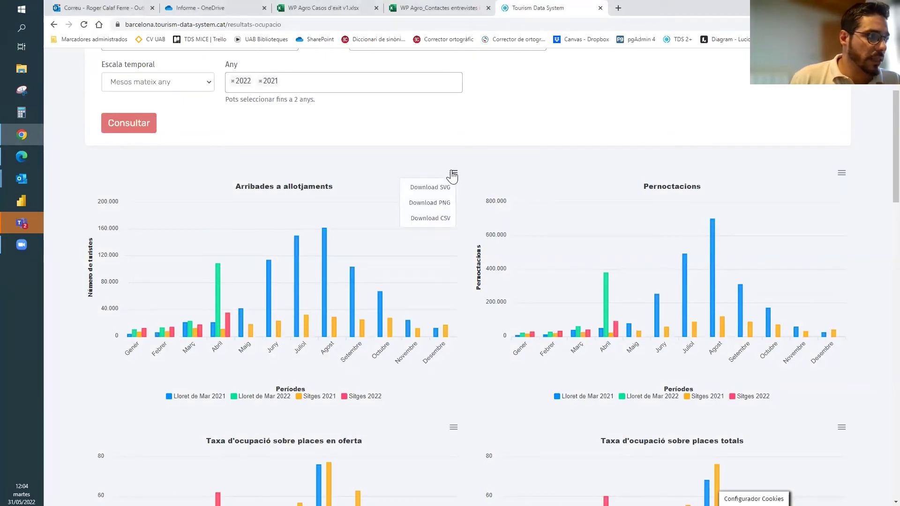
{"action": "left_click", "coordinate": [436, 219]}
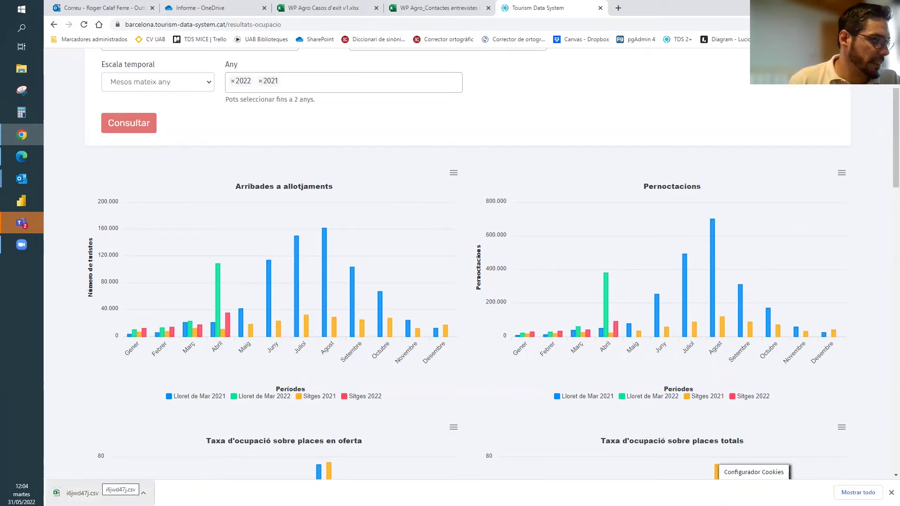
{"action": "left_click", "coordinate": [80, 493]}
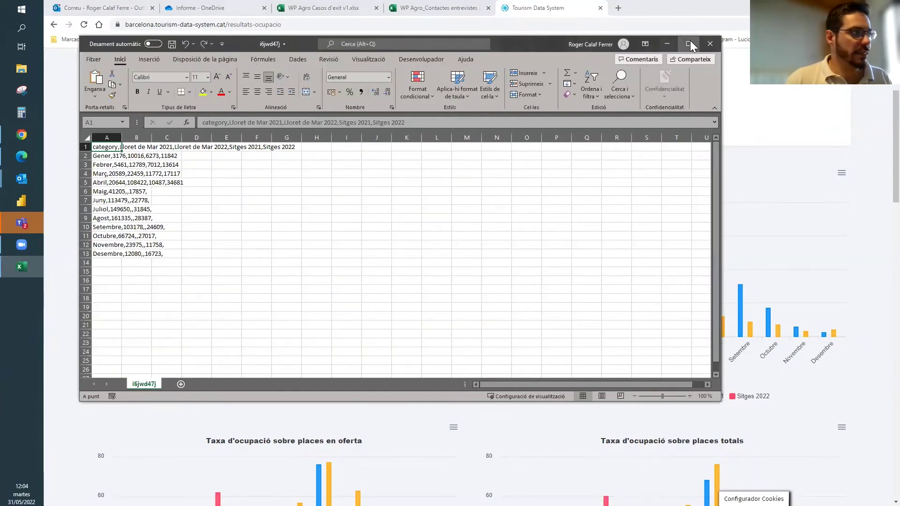
{"action": "left_click", "coordinate": [689, 44]}
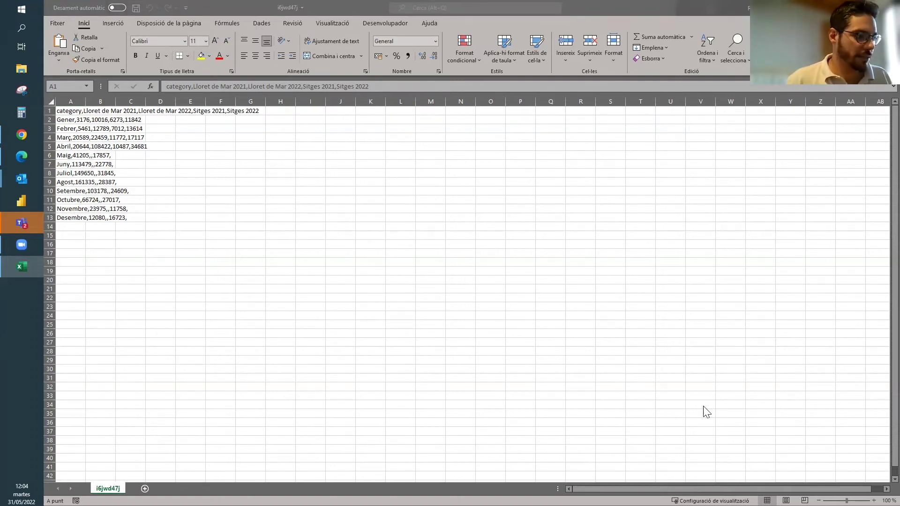
{"action": "left_click", "coordinate": [263, 22]}
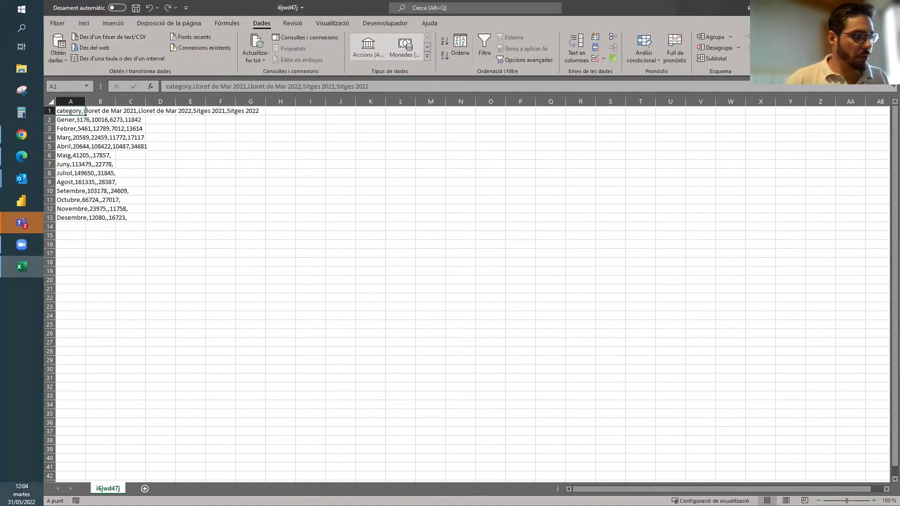
{"action": "left_click", "coordinate": [102, 37]}
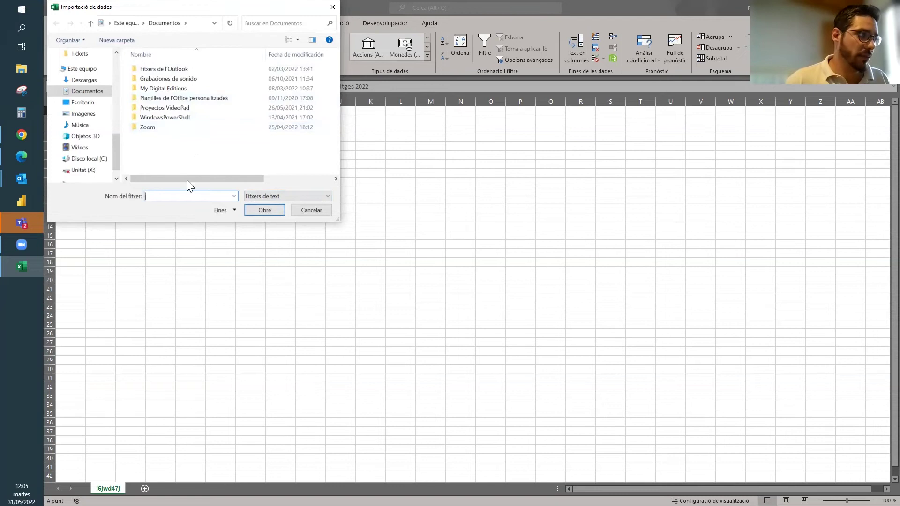
{"action": "left_click", "coordinate": [93, 81]}
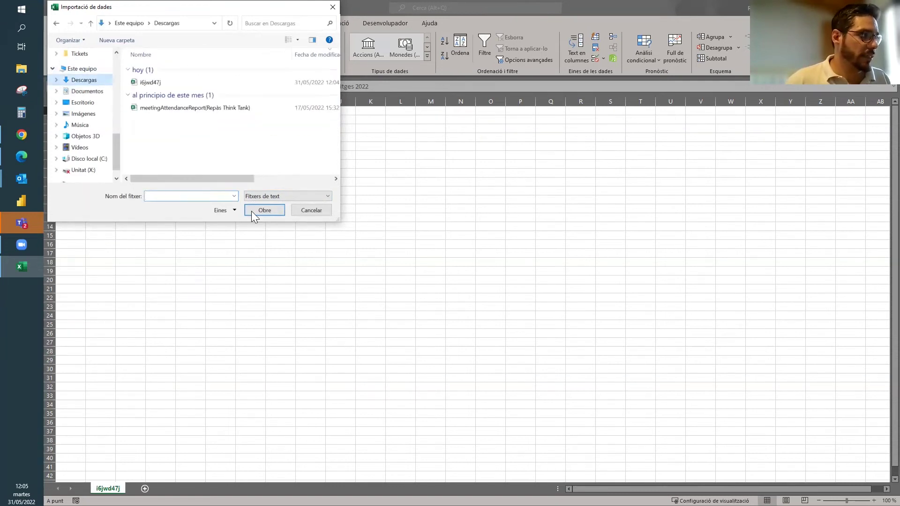
{"action": "left_click", "coordinate": [151, 82]}
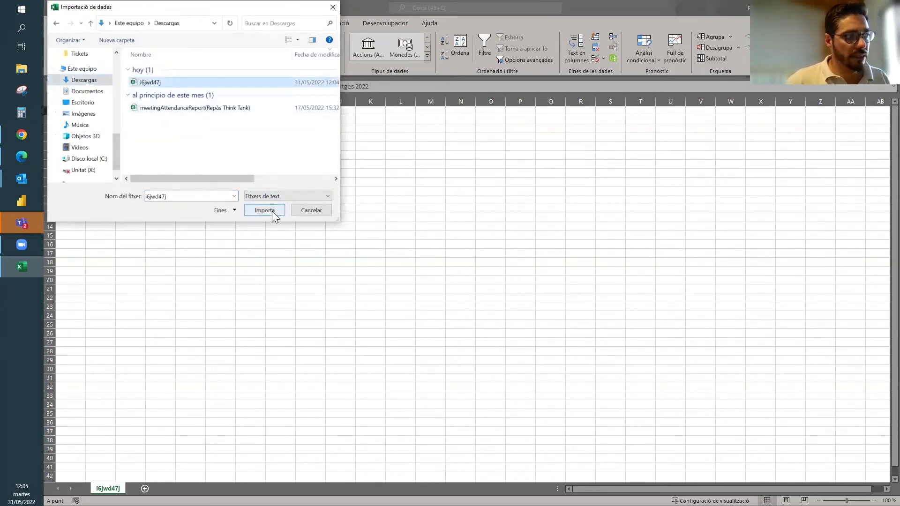
{"action": "left_click", "coordinate": [309, 211]}
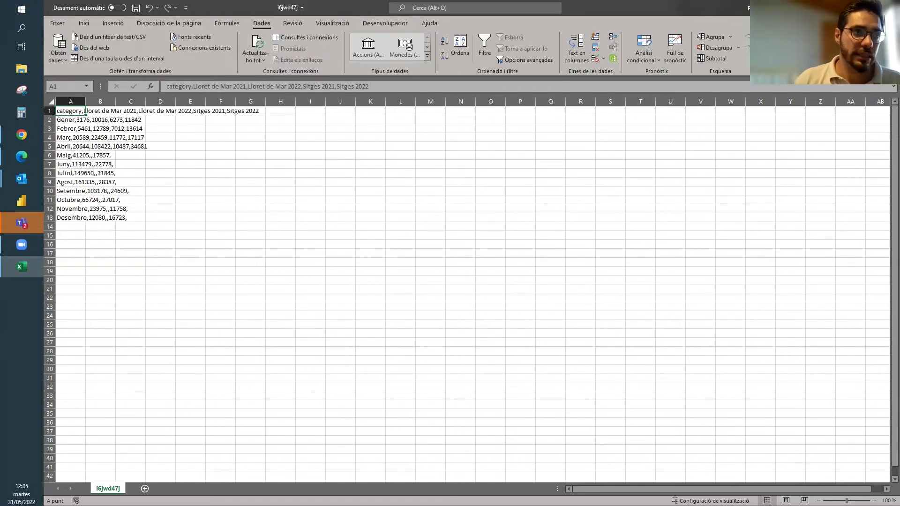
- Close the CSV workbook and exit Excel to return to the occupancy results in the browser
{"action": "key", "text": "ctrl+w"}
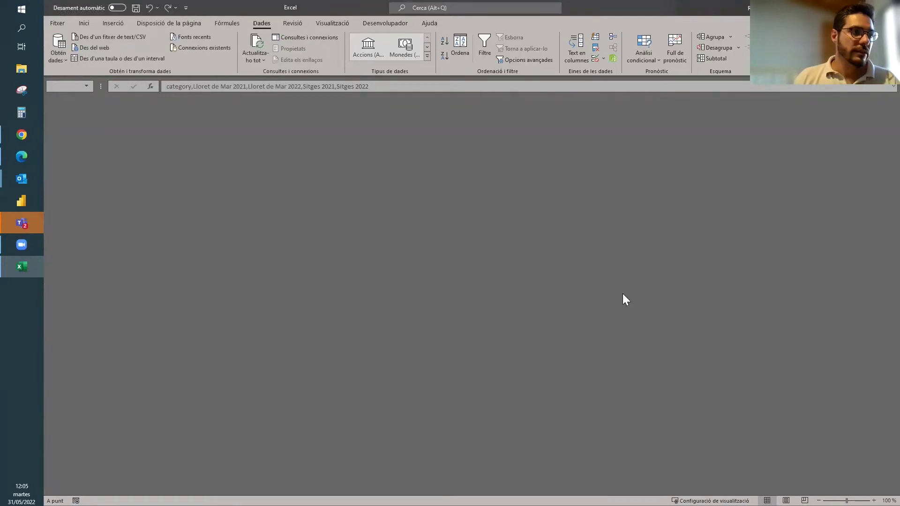
{"action": "key", "text": "alt+F4"}
- Examine the remaining occupancy charts, including occupancy rates, average stay, room price, available places and business ratings
{"action": "scroll", "coordinate": [382, 246], "scroll_direction": "down", "scroll_amount": 9}
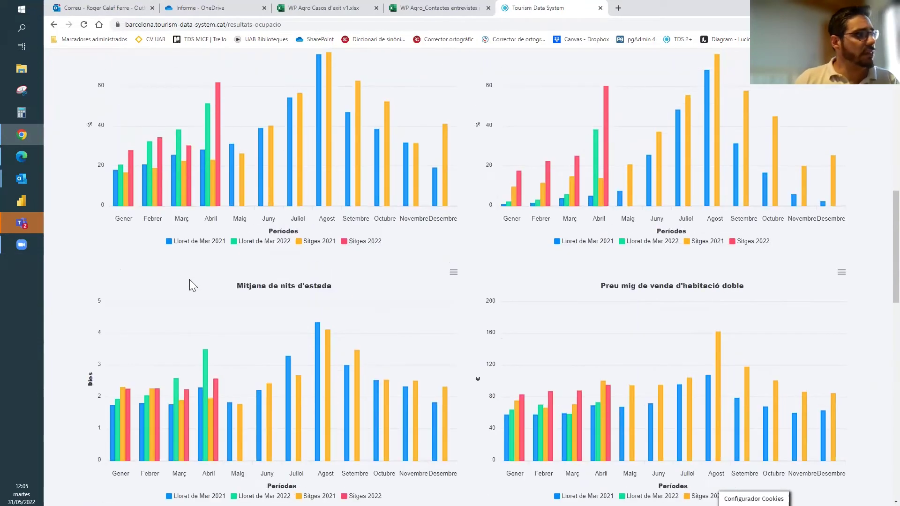
{"action": "scroll", "coordinate": [190, 279], "scroll_direction": "up", "scroll_amount": 5}
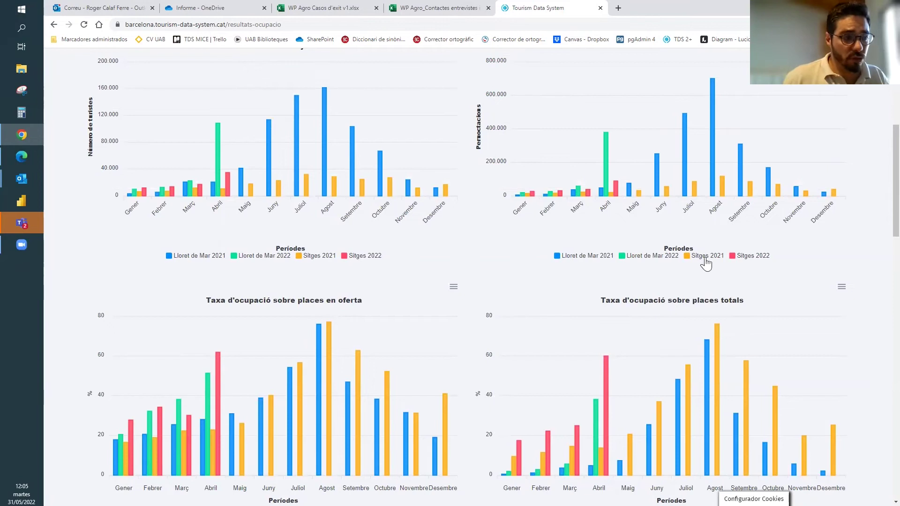
{"action": "scroll", "coordinate": [670, 256], "scroll_direction": "down", "scroll_amount": 1}
{"action": "scroll", "coordinate": [671, 257], "scroll_direction": "down", "scroll_amount": 7}
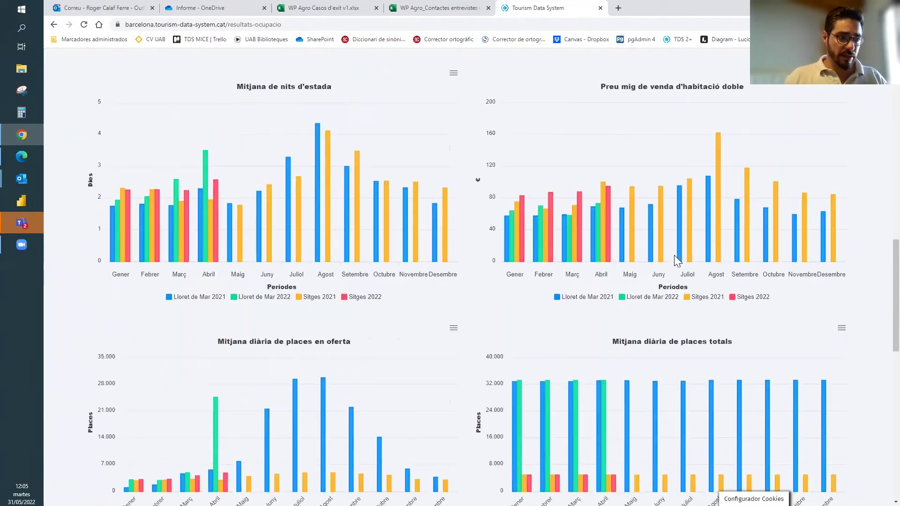
{"action": "scroll", "coordinate": [305, 264], "scroll_direction": "down", "scroll_amount": 2}
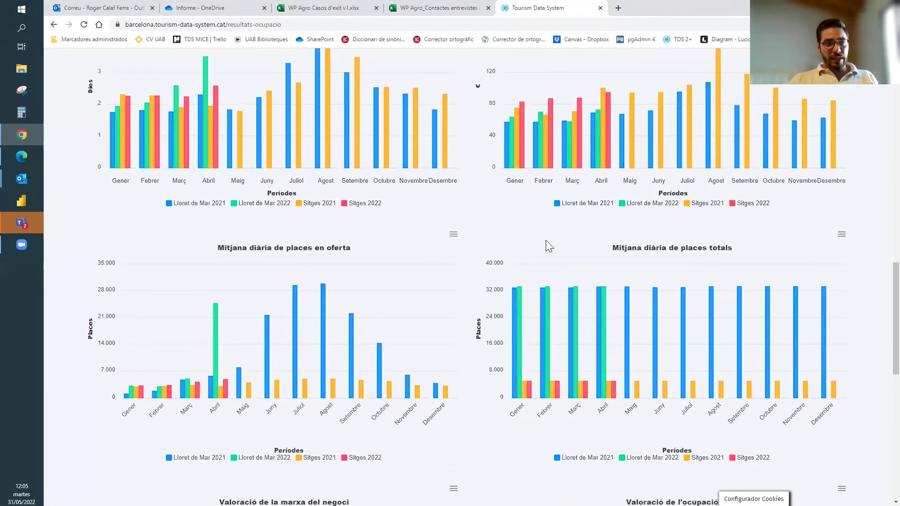
{"action": "scroll", "coordinate": [617, 247], "scroll_direction": "down", "scroll_amount": 4}
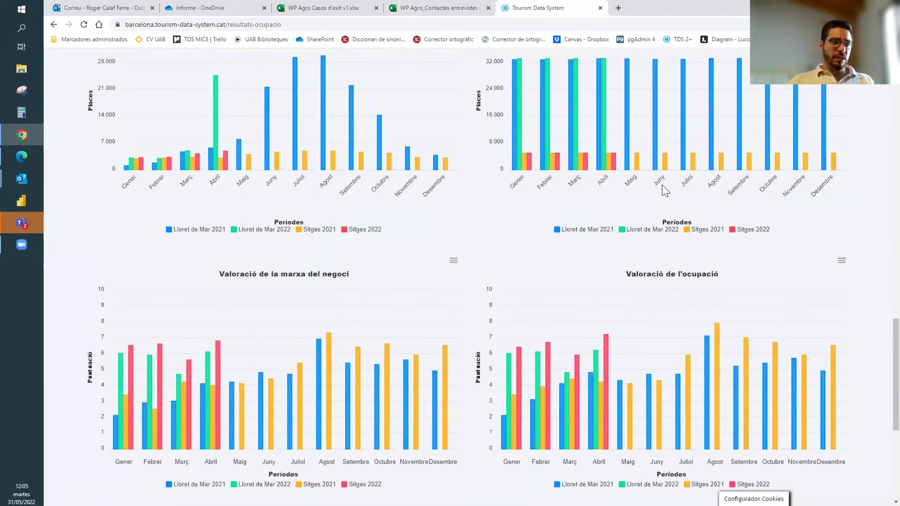
{"action": "scroll", "coordinate": [407, 197], "scroll_direction": "down", "scroll_amount": 4}
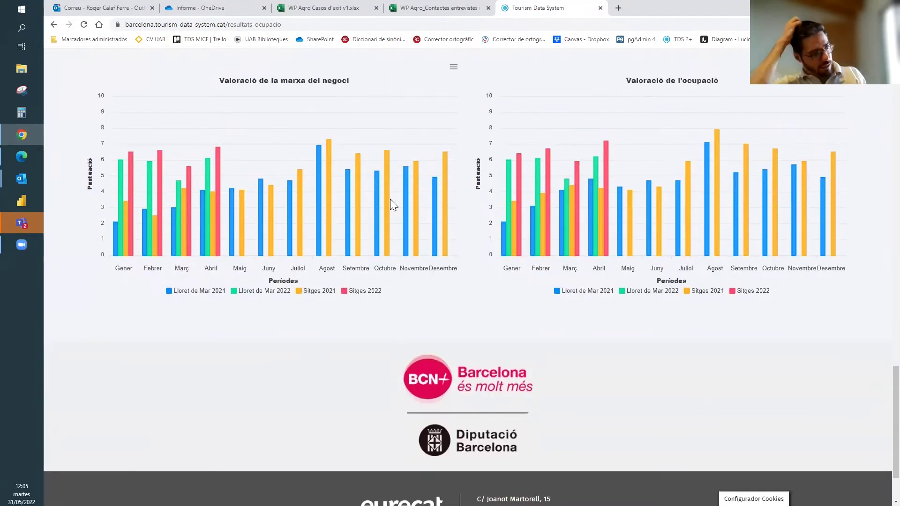
{"action": "scroll", "coordinate": [300, 228], "scroll_direction": "up", "scroll_amount": 7}
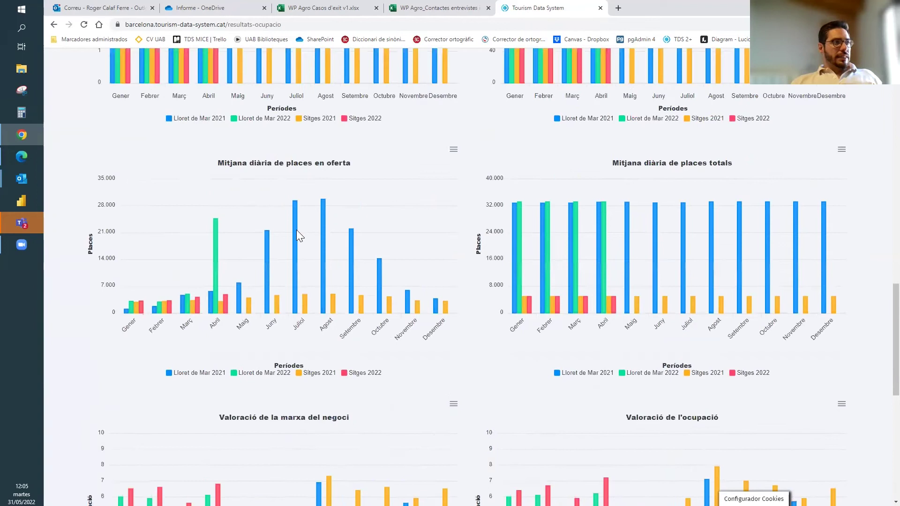
{"action": "scroll", "coordinate": [300, 235], "scroll_direction": "up", "scroll_amount": 10}
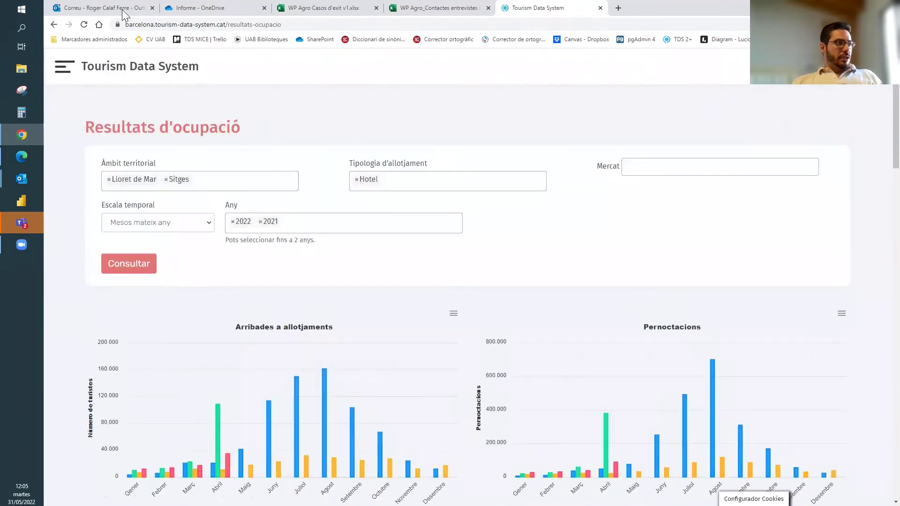
- Return to the platform's home page and open the Informe mercats report
{"action": "left_click", "coordinate": [63, 70]}
{"action": "left_click", "coordinate": [139, 270]}
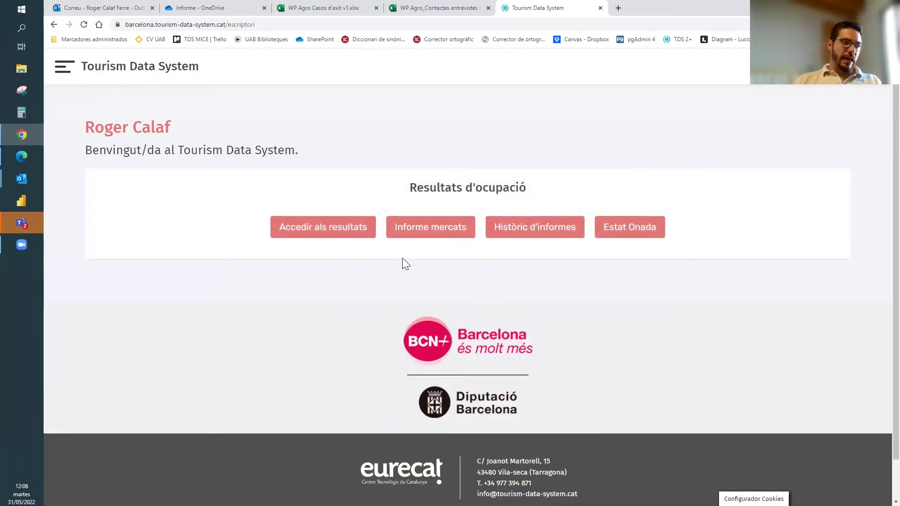
{"action": "left_click", "coordinate": [427, 226]}
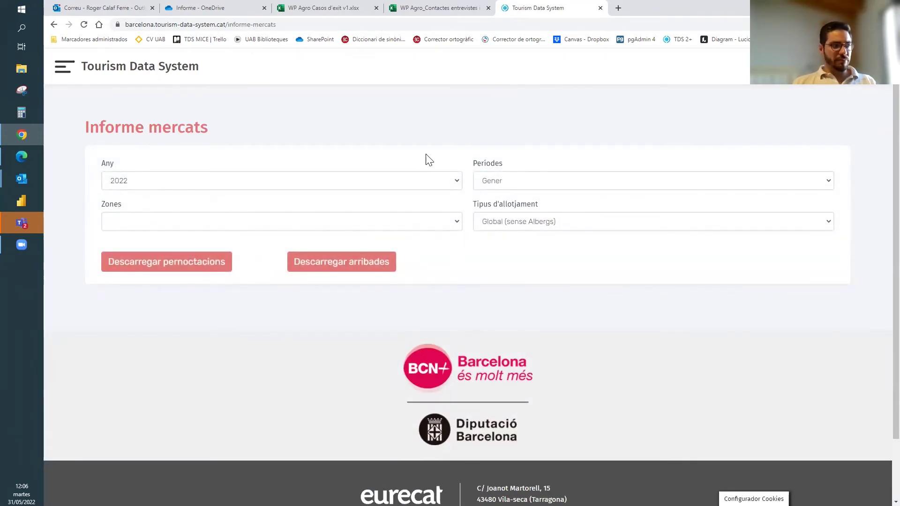
- Configure the market report for year 2022, period Abril, zone Comarca Bages and accommodation type Global (sense Albergs)
{"action": "left_click", "coordinate": [459, 188]}
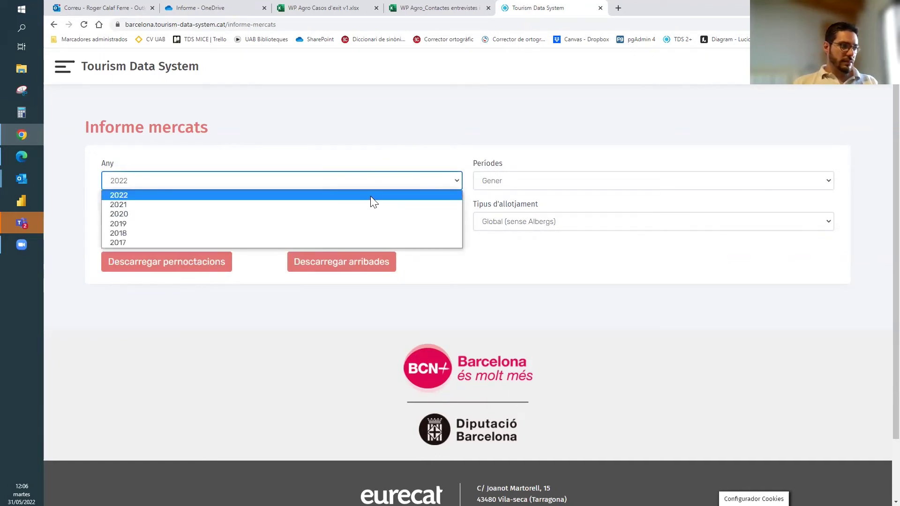
{"action": "left_click", "coordinate": [374, 197]}
{"action": "left_click", "coordinate": [534, 184]}
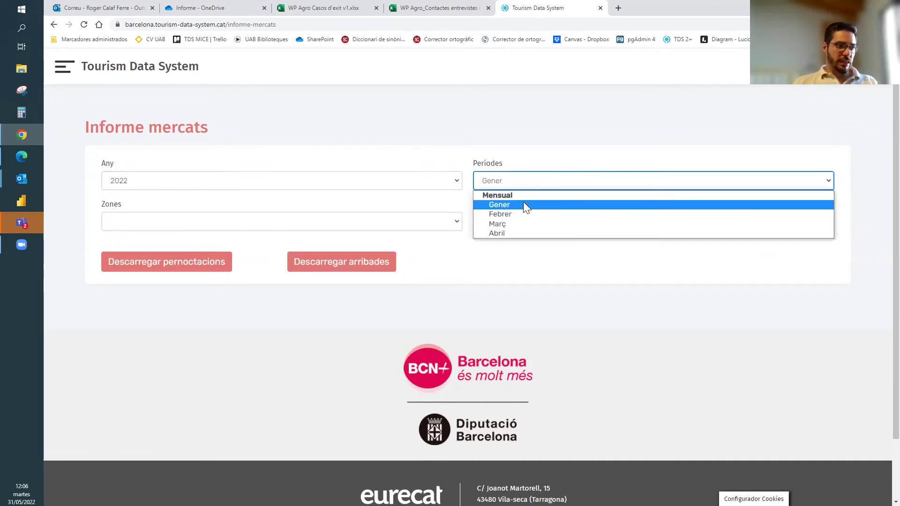
{"action": "left_click", "coordinate": [522, 232]}
{"action": "left_click", "coordinate": [466, 226]}
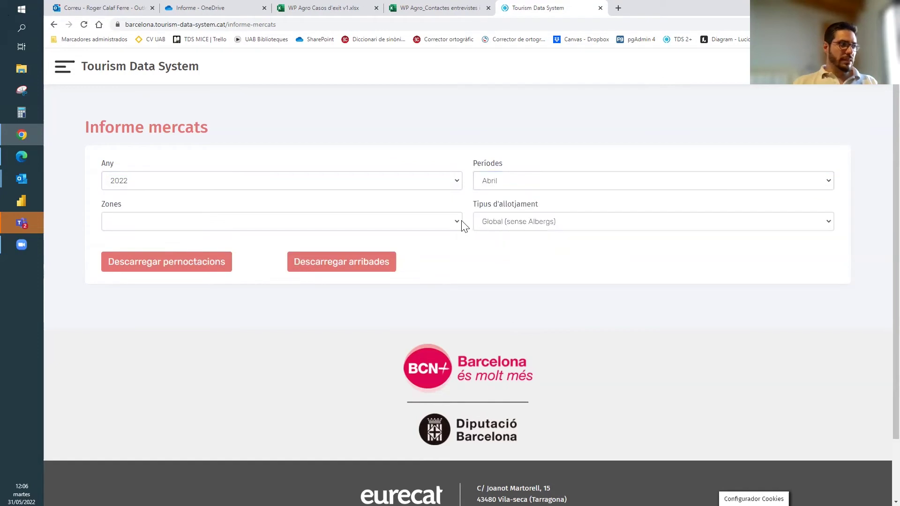
{"action": "left_click", "coordinate": [458, 225]}
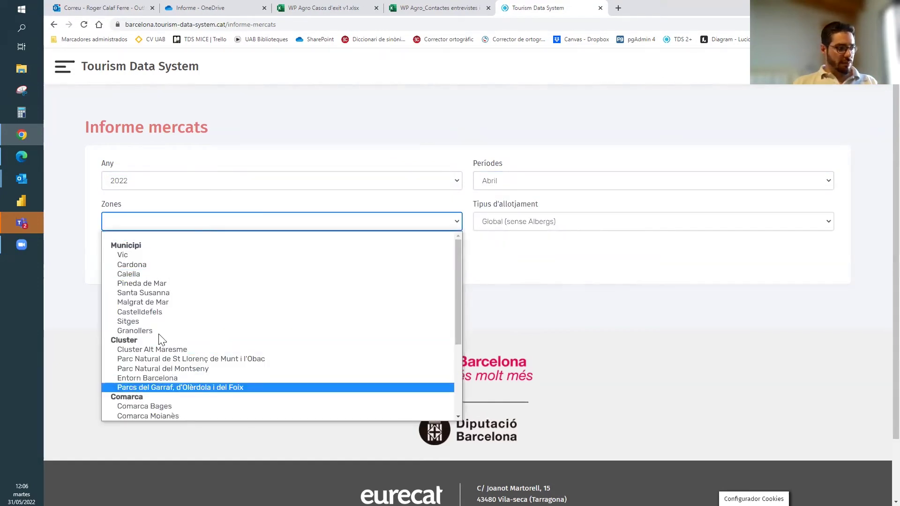
{"action": "scroll", "coordinate": [222, 348], "scroll_direction": "down", "scroll_amount": 3}
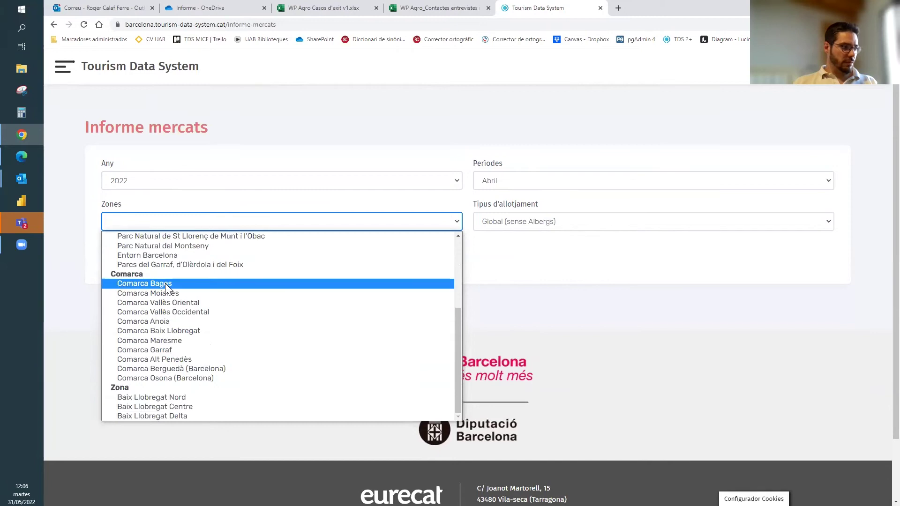
{"action": "left_click", "coordinate": [159, 284]}
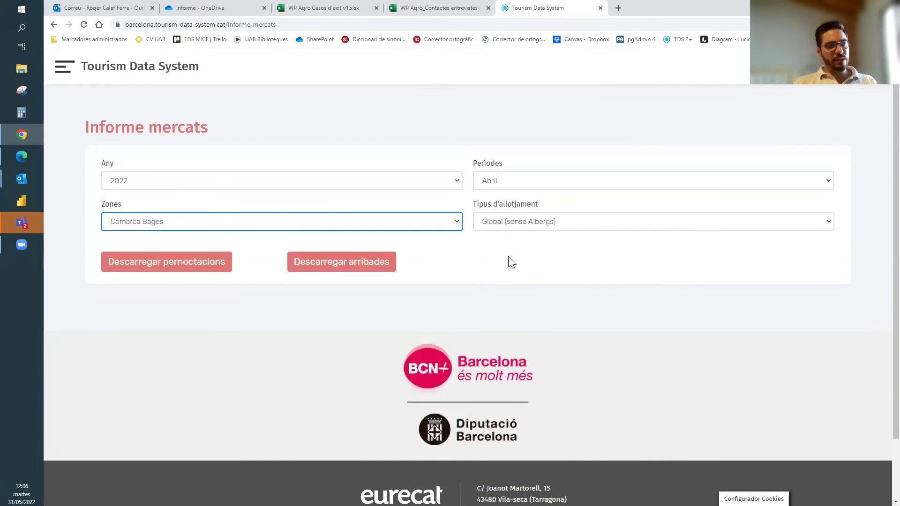
{"action": "left_click", "coordinate": [547, 224]}
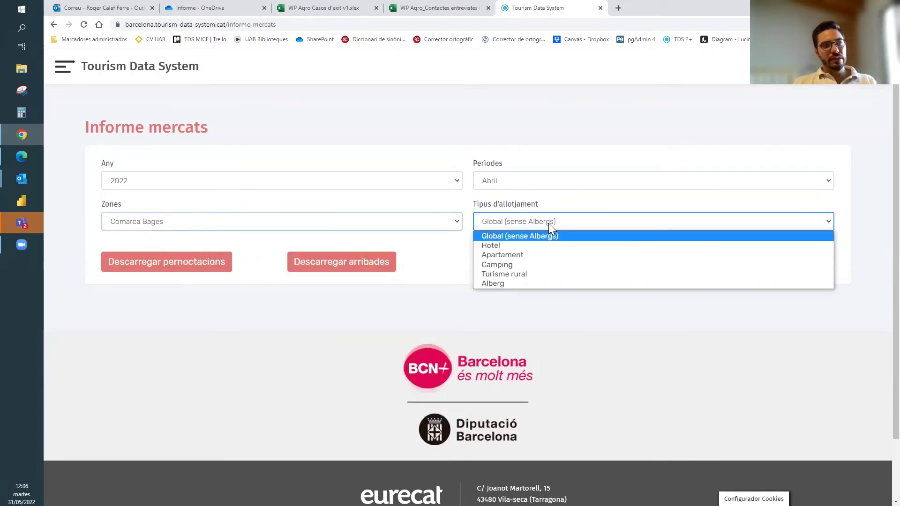
{"action": "left_click", "coordinate": [585, 222]}
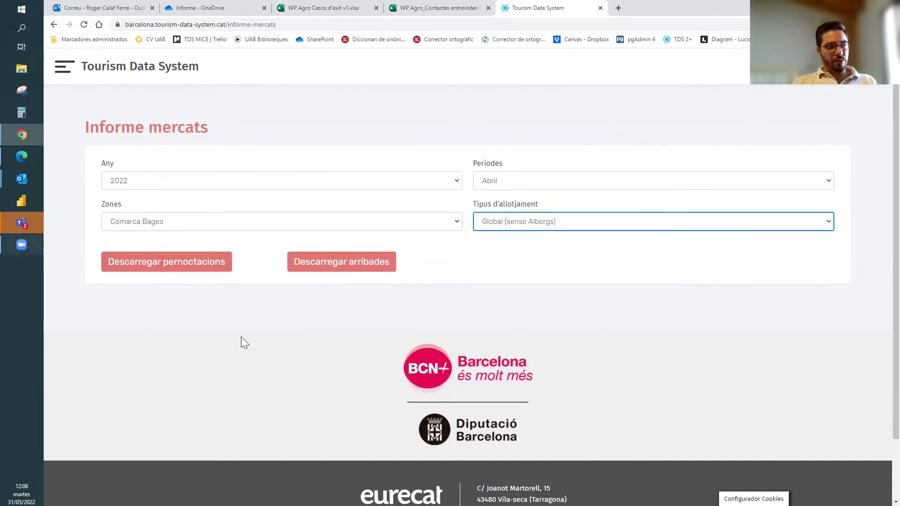
- Download the overnight stays (pernoctacions) market report and open the workbook to review its list of source markets
{"action": "left_click", "coordinate": [186, 265]}
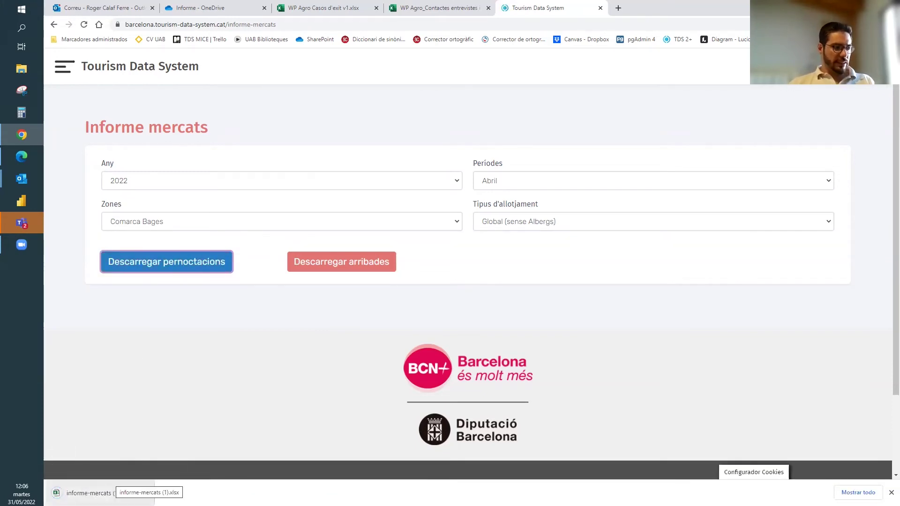
{"action": "left_click", "coordinate": [89, 493]}
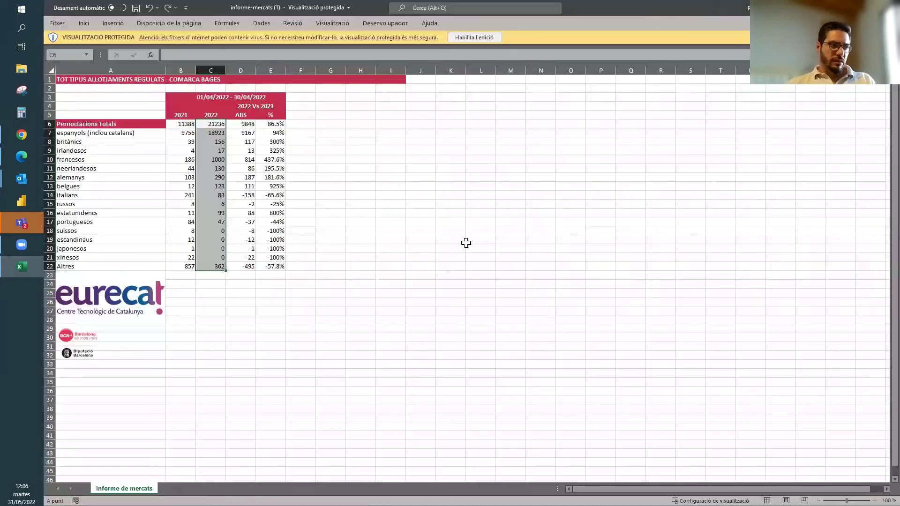
{"action": "left_click_drag", "start_coordinate": [91, 132], "coordinate": [72, 265]}
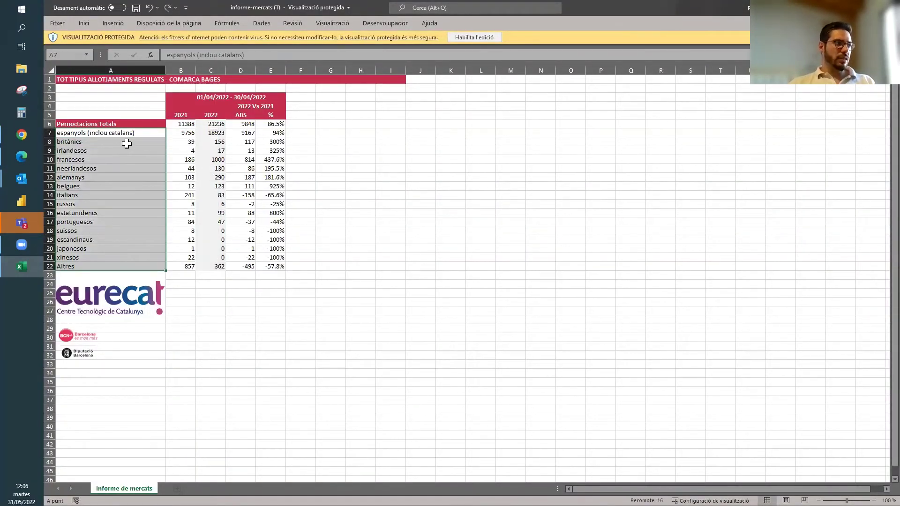
{"action": "left_click", "coordinate": [140, 133]}
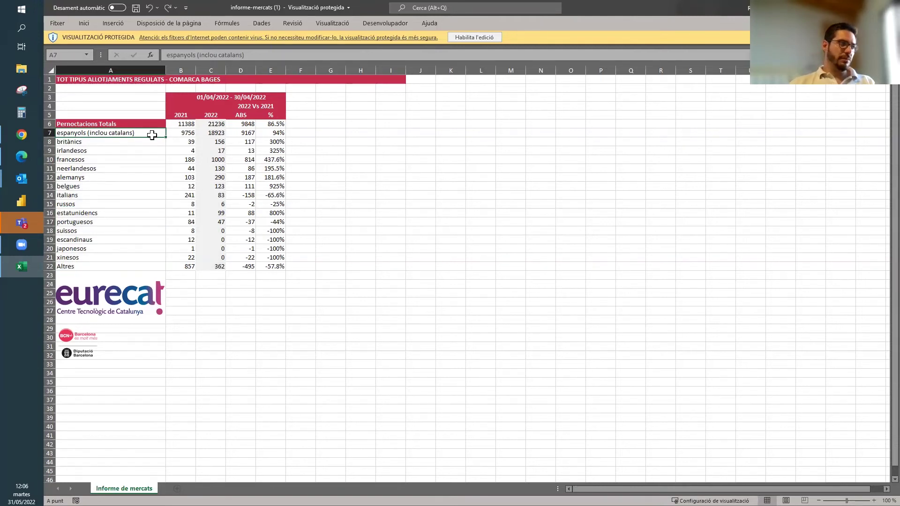
- Examine the source market rows beneath the overnight stays total in the Comarca Bages report
{"action": "key", "text": "ctrl+Home"}
{"action": "key", "text": "Down"}
{"action": "key", "text": "Down"}
{"action": "key", "text": "Down"}
{"action": "key", "text": "Down"}
{"action": "key", "text": "Down"}
{"action": "key", "text": "Down"}
{"action": "key", "text": "Down"}
{"action": "key", "text": "Down"}
{"action": "key", "text": "Down"}
{"action": "key", "text": "Down"}
{"action": "key", "text": "Down"}
{"action": "key", "text": "Down"}
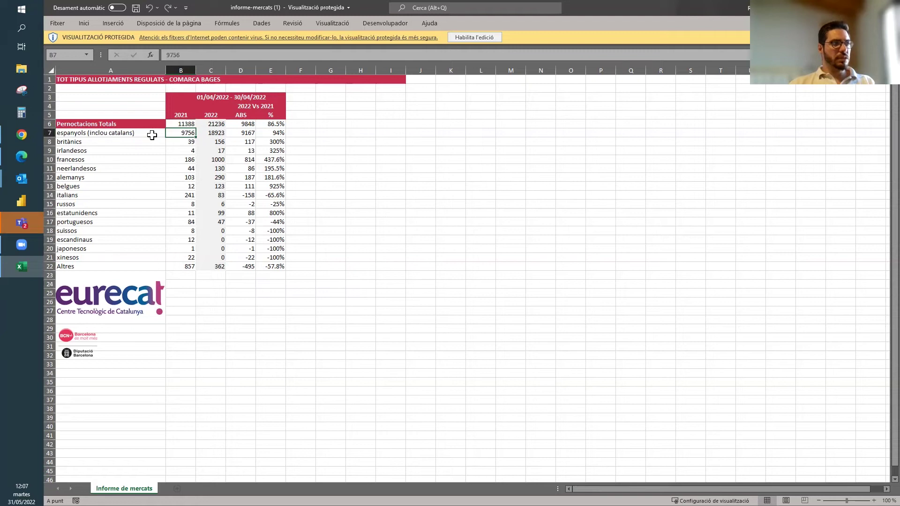
- Compare the 2021 and 2022 overnight stays, including the absolute and percentage change for the Pernoctacions Totals row
{"action": "left_click_drag", "start_coordinate": [183, 124], "coordinate": [193, 263]}
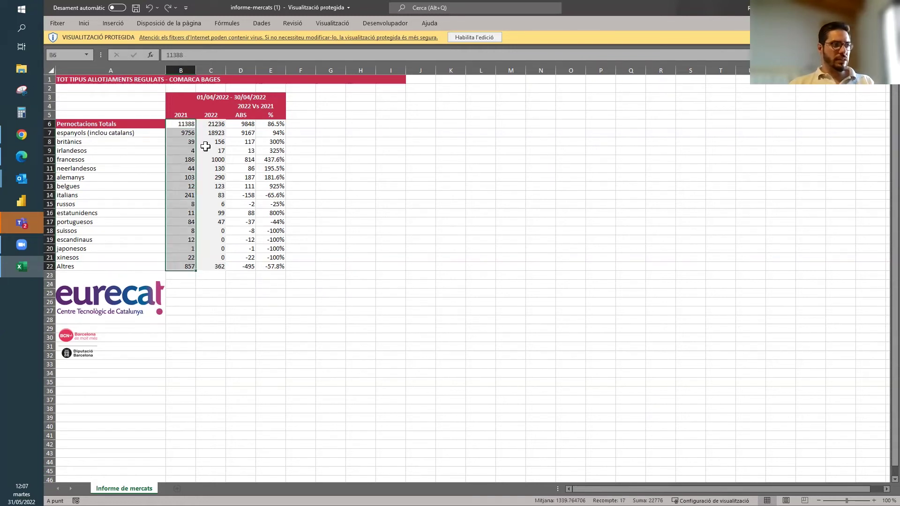
{"action": "left_click", "coordinate": [82, 132]}
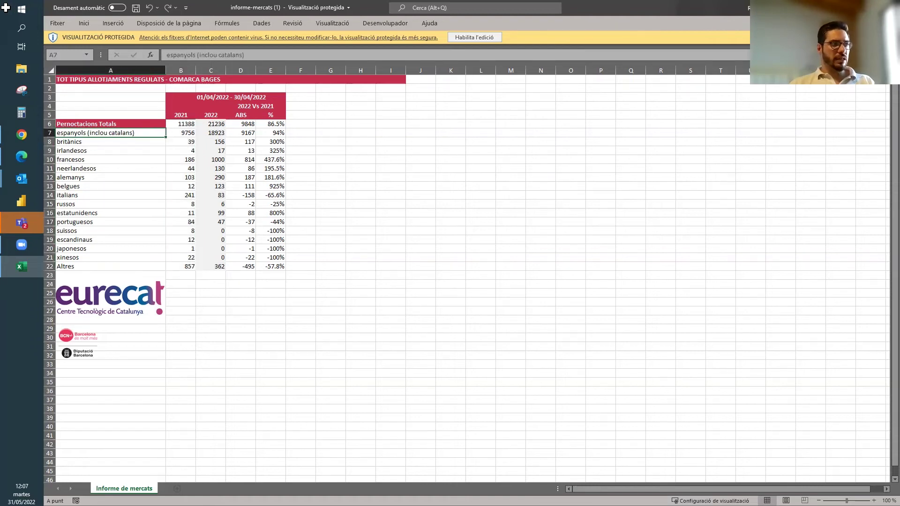
{"action": "left_click", "coordinate": [261, 124]}
{"action": "left_click", "coordinate": [247, 124]}
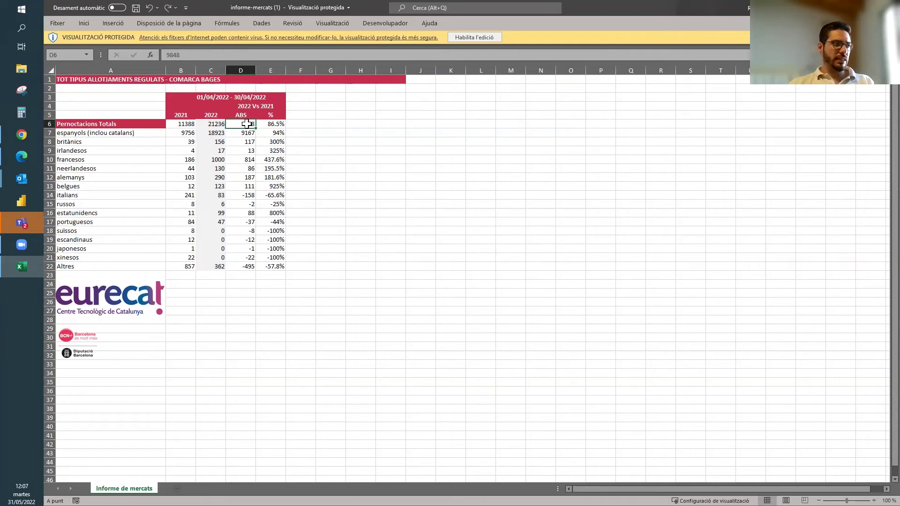
{"action": "key", "text": "Left"}
{"action": "key", "text": "Left"}
{"action": "key", "text": "Right"}
{"action": "key", "text": "Right"}
{"action": "key", "text": "Right"}
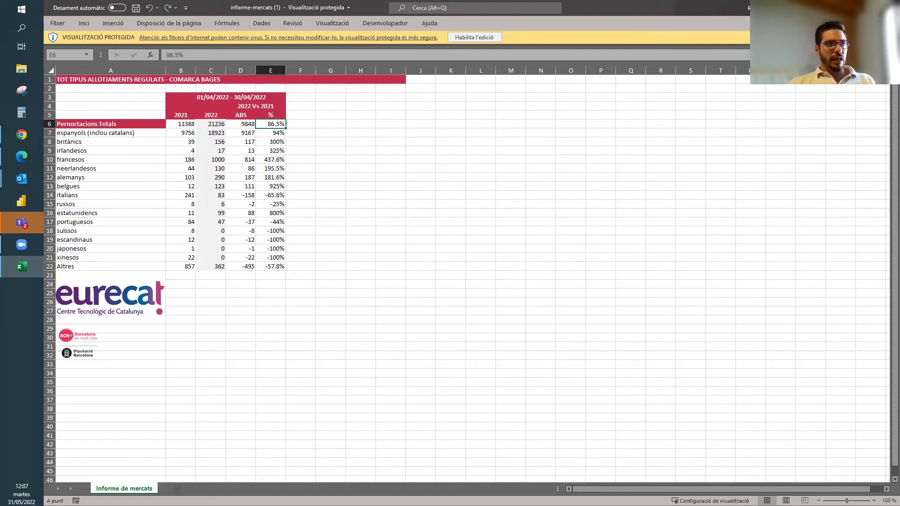
- Close the overnight stays workbook, then download the arrivals (arribades) market report and open it to compare the 2021 and 2022 figures
{"action": "left_click", "coordinate": [889, 8]}
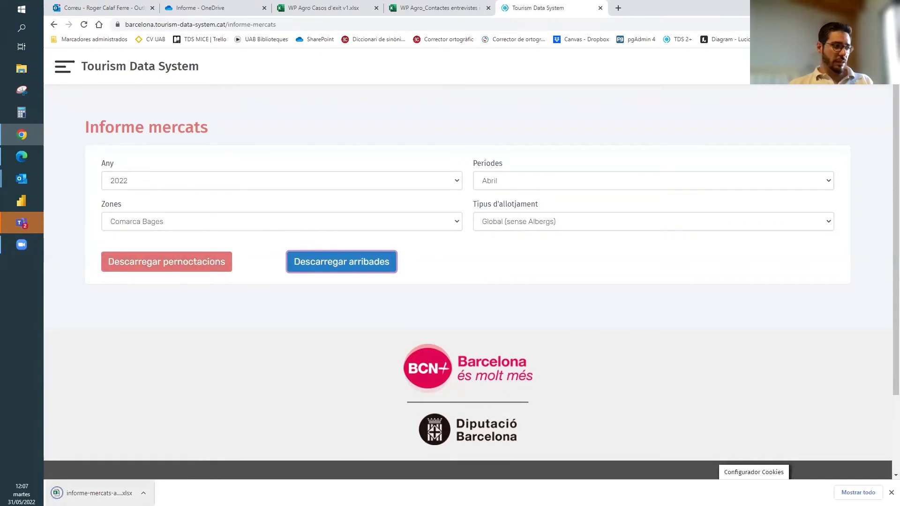
{"action": "left_click", "coordinate": [94, 493]}
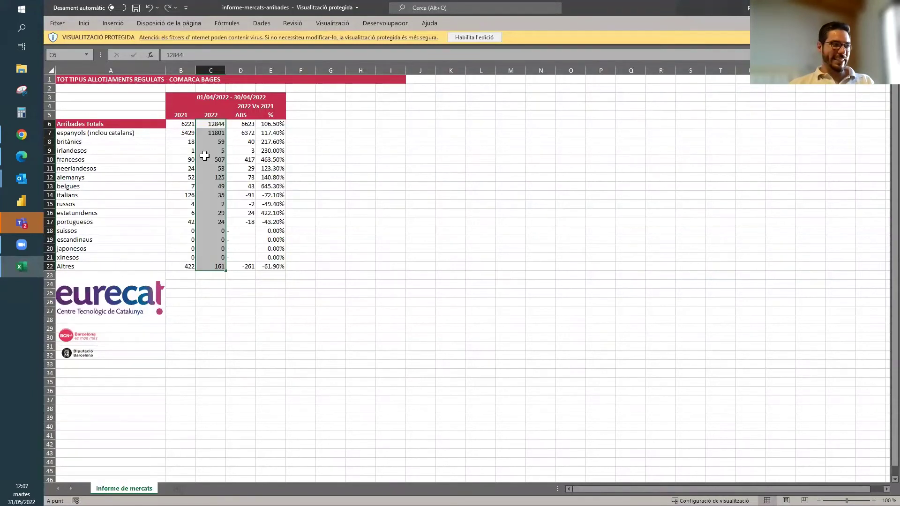
{"action": "left_click", "coordinate": [184, 124]}
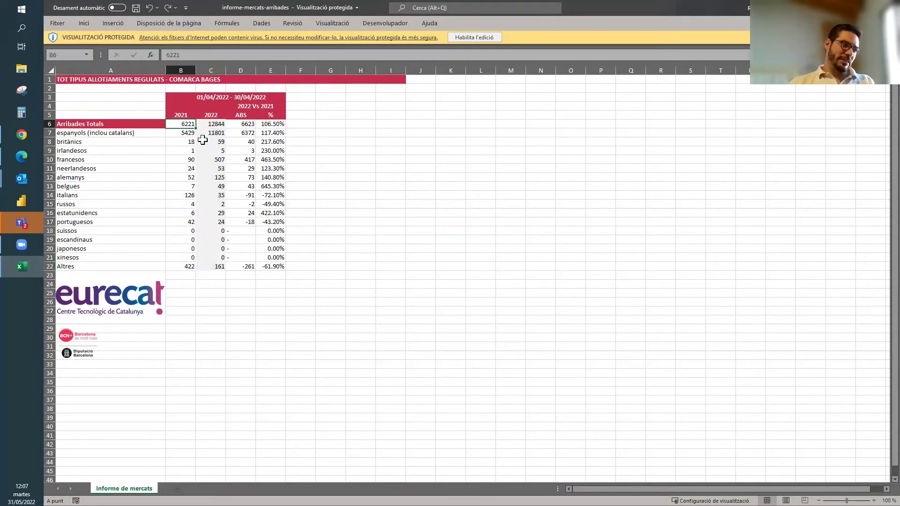
{"action": "key", "text": "Right"}
{"action": "key", "text": "Right"}
{"action": "key", "text": "Right"}
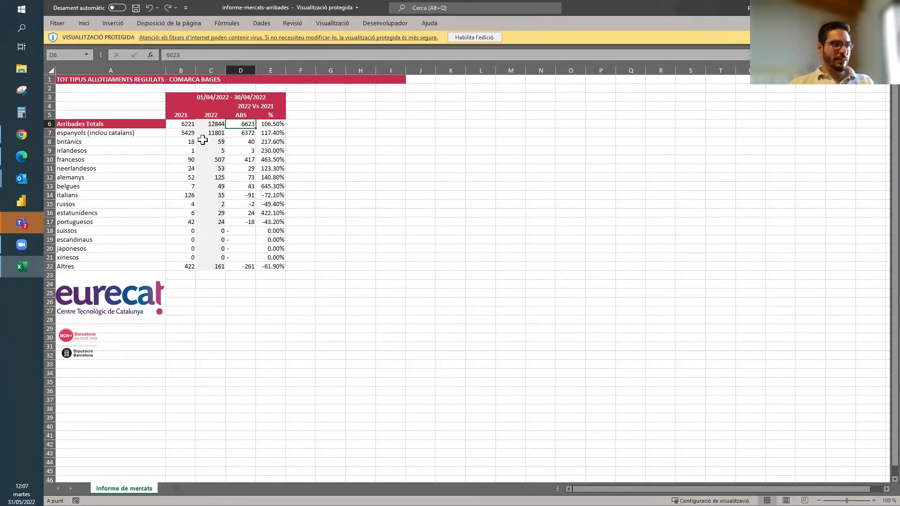
{"action": "key", "text": "Left"}
{"action": "key", "text": "Left"}
{"action": "key", "text": "Left"}
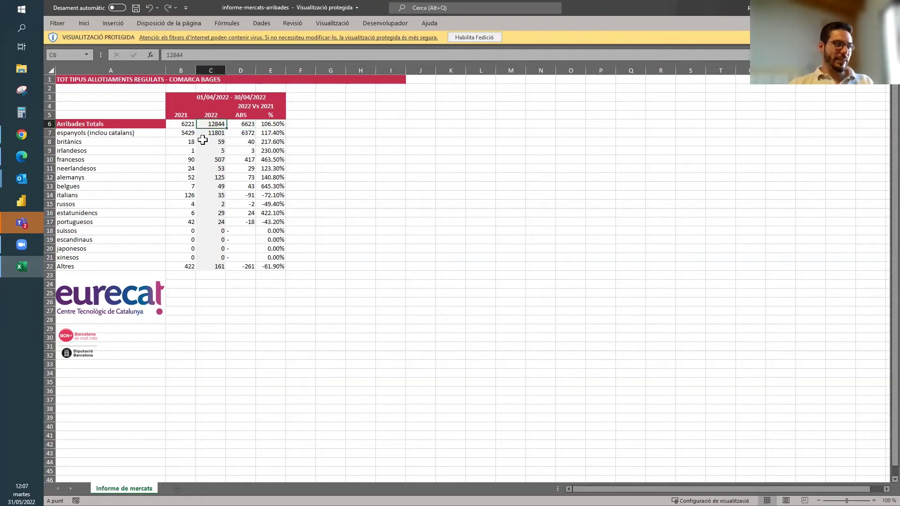
{"action": "key", "text": "Down"}
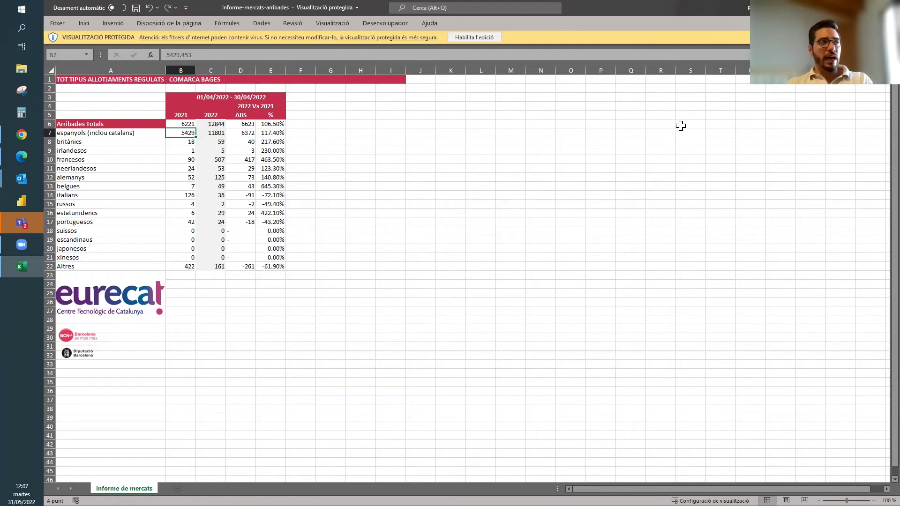
- Close the arrivals workbook and open the Històric d'informes page from the platform's Ocupació section
{"action": "left_click", "coordinate": [887, 8]}
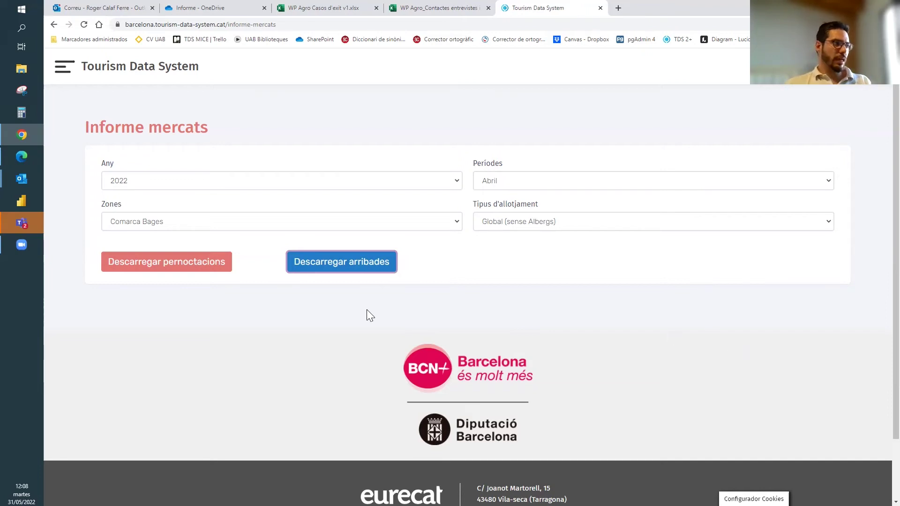
{"action": "left_click", "coordinate": [65, 71]}
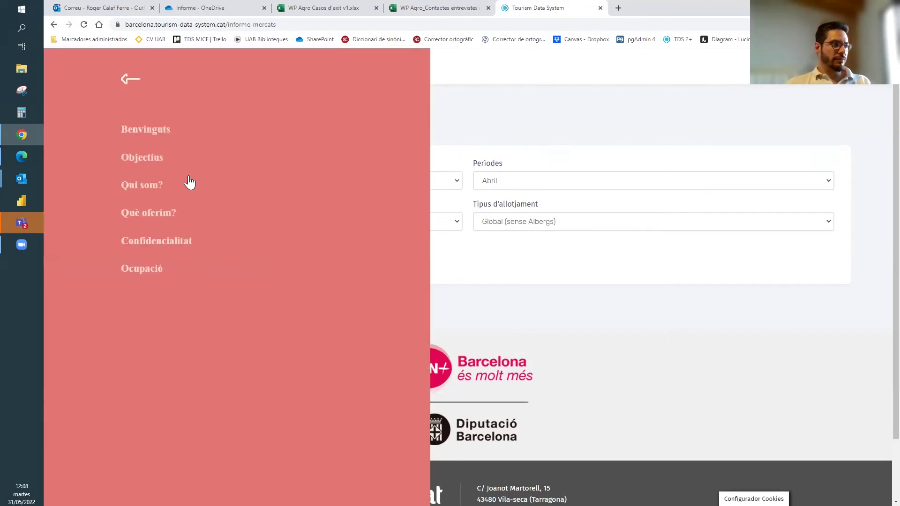
{"action": "left_click", "coordinate": [150, 274]}
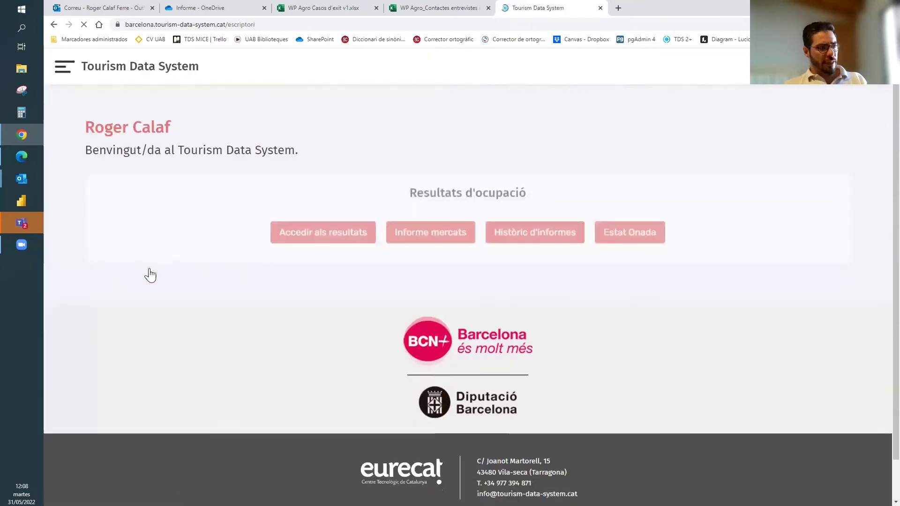
{"action": "left_click", "coordinate": [533, 235]}
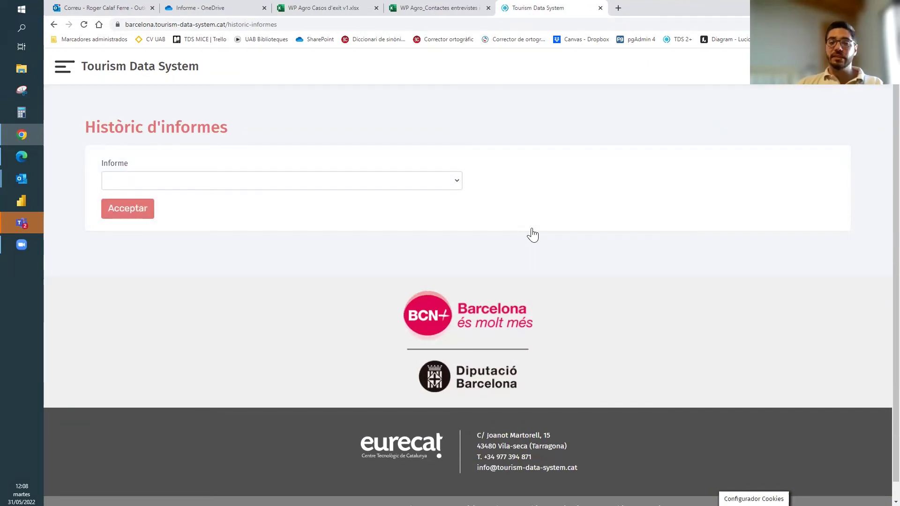
- Choose the Abr '22 report in the report history and load its download options
{"action": "left_click", "coordinate": [457, 182]}
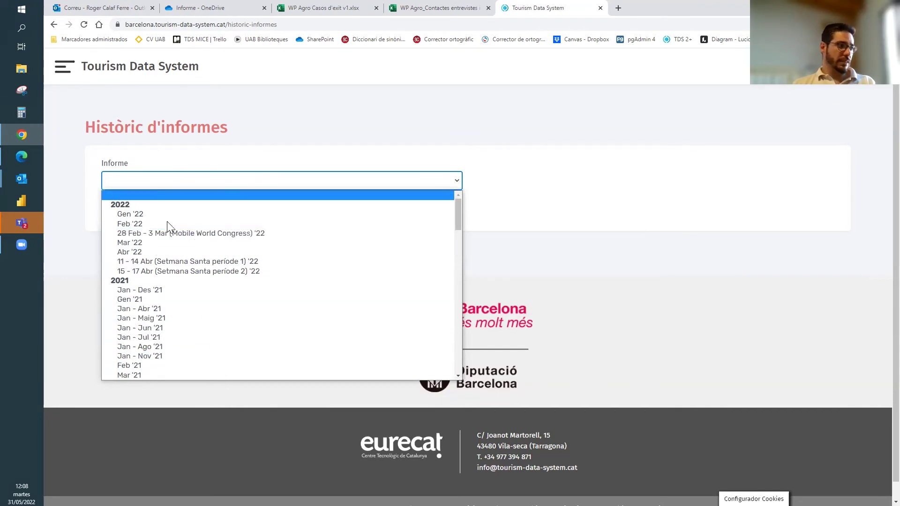
{"action": "left_click", "coordinate": [166, 252]}
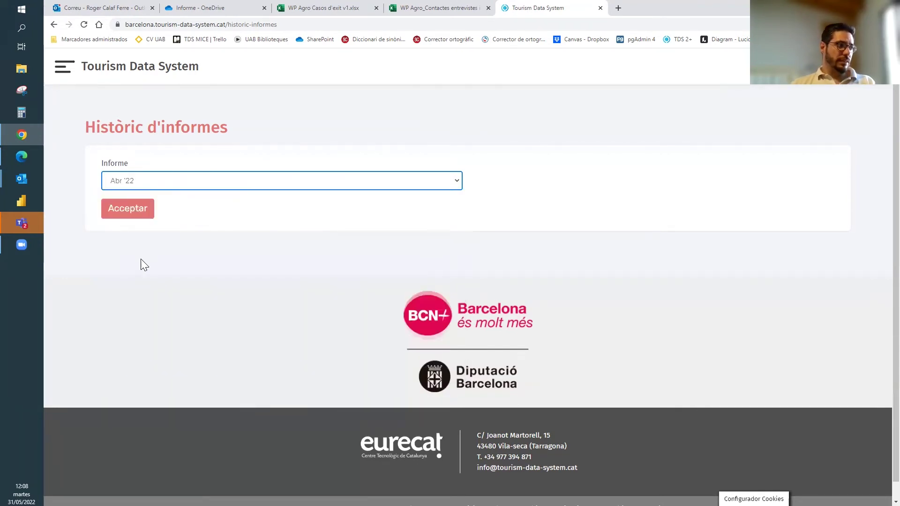
{"action": "left_click", "coordinate": [136, 217]}
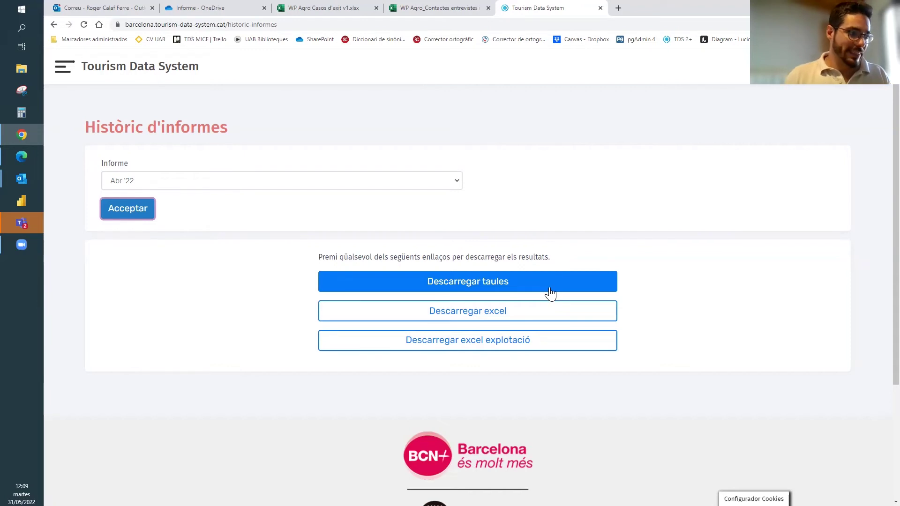
- Download the tables (taules) of the Abr '22 report and cancel the workbook that is opening in Excel
{"action": "left_click", "coordinate": [488, 287]}
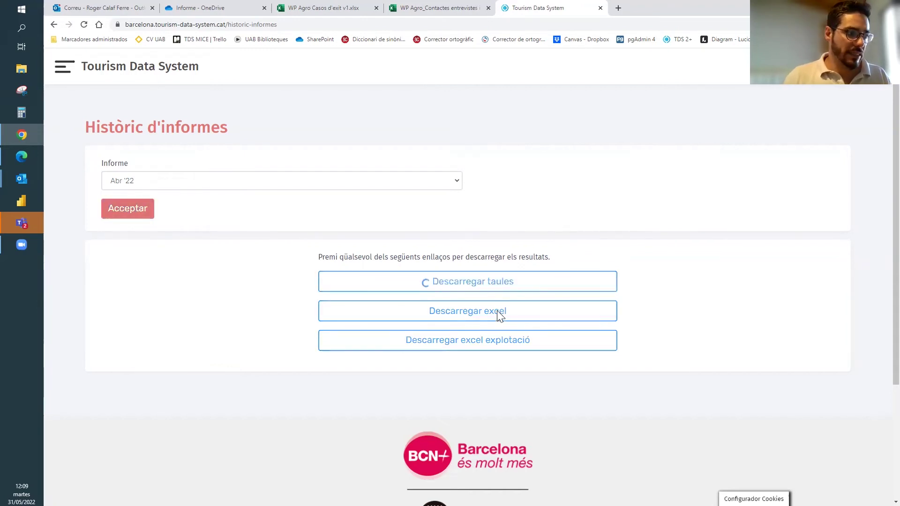
{"action": "left_click", "coordinate": [535, 351]}
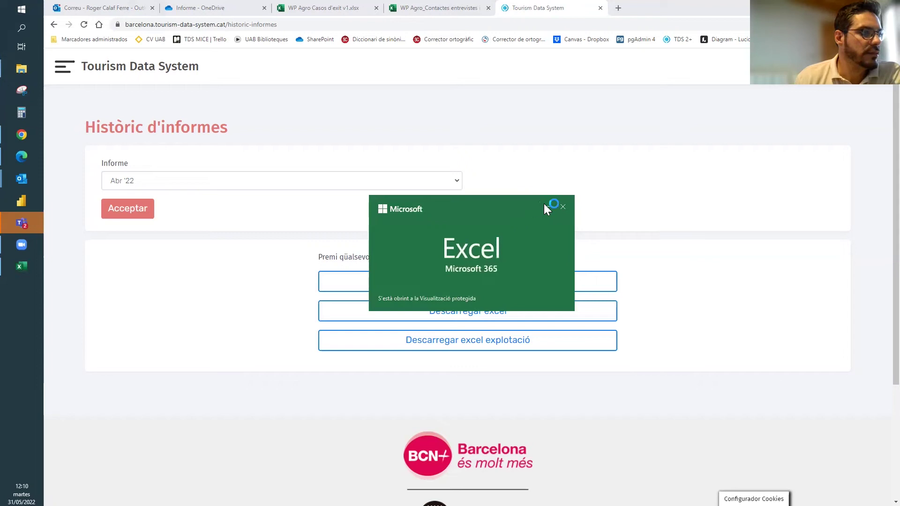
{"action": "left_click", "coordinate": [562, 207]}
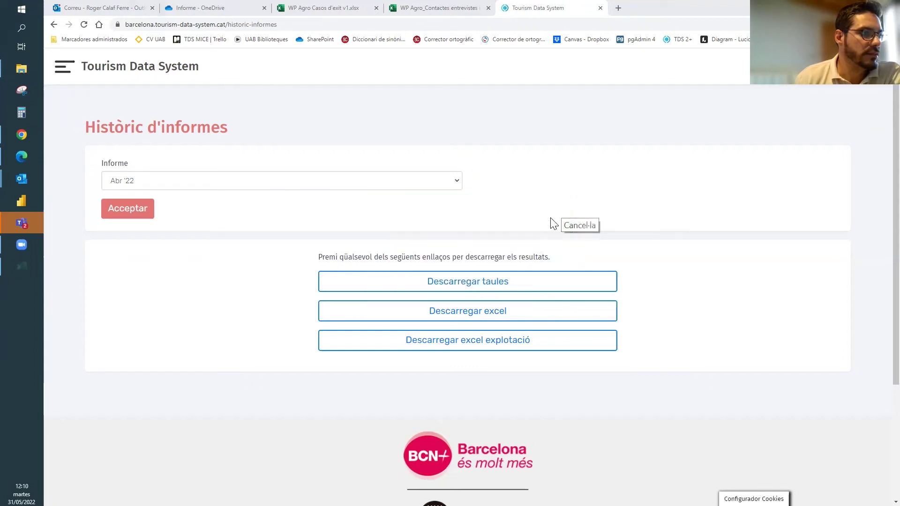
{"action": "left_click", "coordinate": [422, 282]}
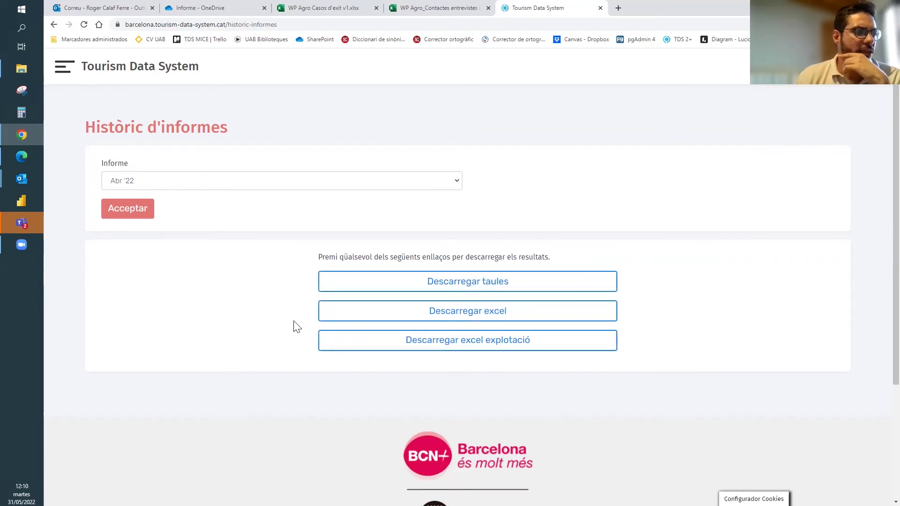
- Download the Excel explotació file of the Abr '22 report, open it and enable editing
{"action": "left_click", "coordinate": [395, 341]}
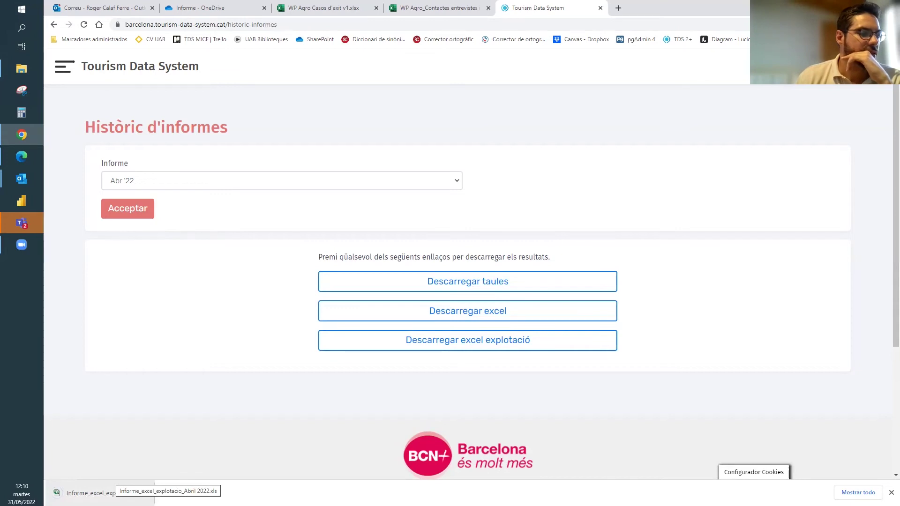
{"action": "left_click", "coordinate": [92, 493]}
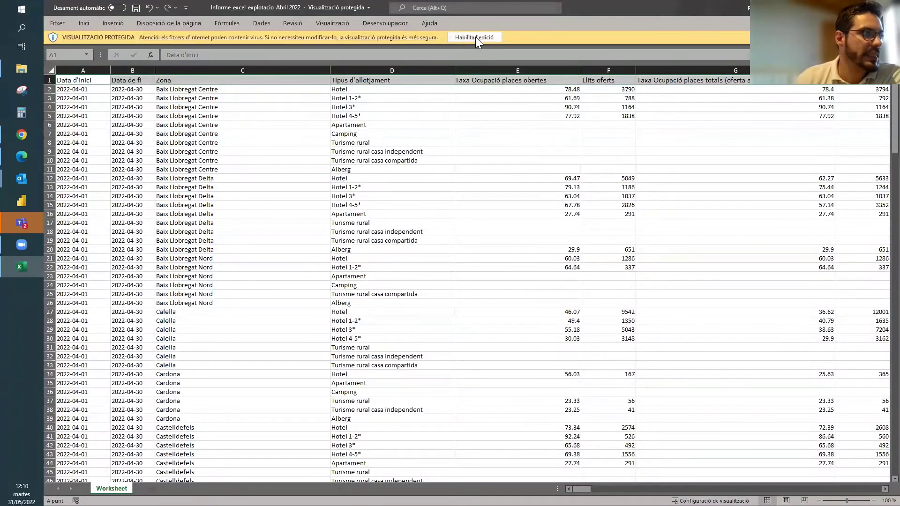
{"action": "left_click", "coordinate": [475, 38]}
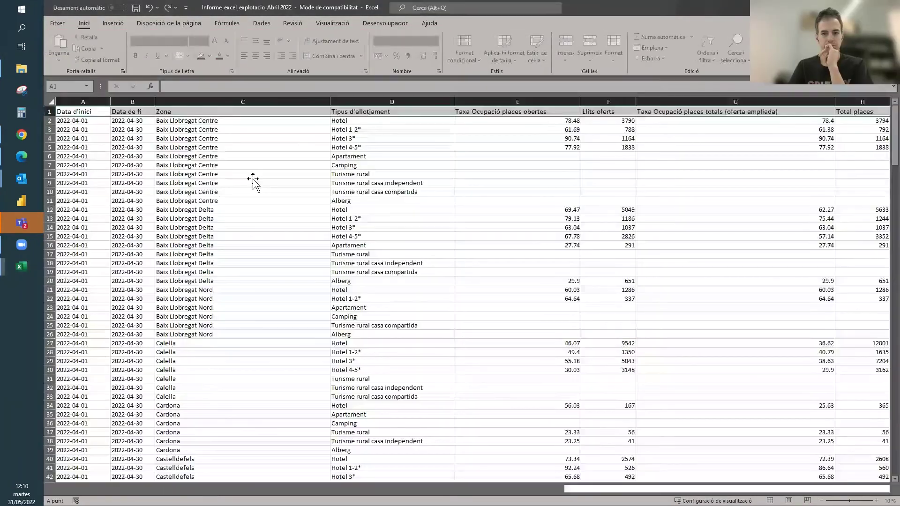
{"action": "left_click", "coordinate": [253, 191]}
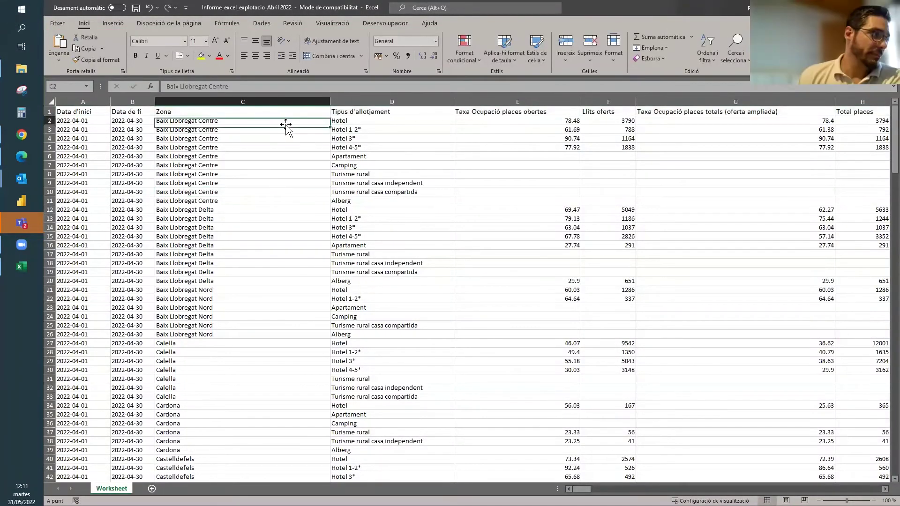
- Examine the start date, end date and zone entries in the first rows of the explotació worksheet
{"action": "mouse_move", "coordinate": [76, 121]}
{"action": "left_mouse_down"}
{"action": "mouse_move", "coordinate": [106, 485]}
{"action": "mouse_move", "coordinate": [62, 5]}
{"action": "mouse_move", "coordinate": [70, 182]}
{"action": "mouse_move", "coordinate": [89, 177]}
{"action": "mouse_move", "coordinate": [80, 123]}
{"action": "left_mouse_up"}
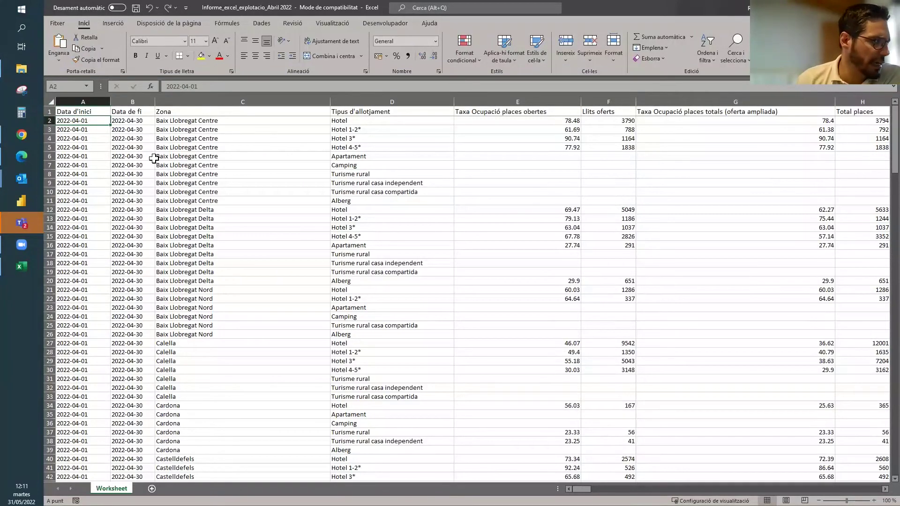
{"action": "key", "text": "Right"}
{"action": "key", "text": "Right"}
{"action": "key", "text": "Down"}
{"action": "key", "text": "Down"}
{"action": "key", "text": "Down"}
{"action": "key", "text": "Down"}
{"action": "key", "text": "Down"}
{"action": "key", "text": "Down"}
{"action": "key", "text": "Down"}
{"action": "key", "text": "Down"}
{"action": "key", "text": "Down"}
{"action": "key", "text": "Down"}
{"action": "key", "text": "Down"}
{"action": "key", "text": "Down"}
{"action": "key", "text": "Down"}
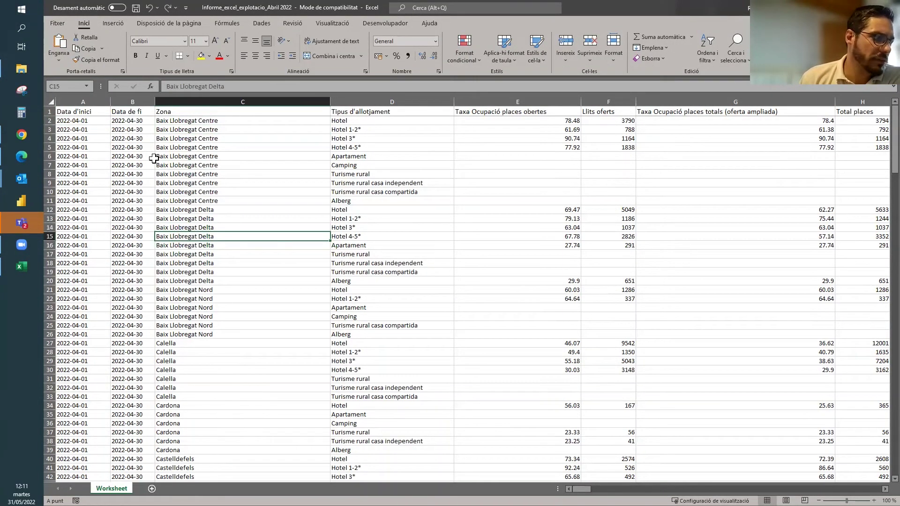
{"action": "key", "text": "Up"}
{"action": "key", "text": "Up"}
{"action": "key", "text": "Up"}
{"action": "key", "text": "Up"}
{"action": "key", "text": "Up"}
{"action": "key", "text": "Up"}
{"action": "key", "text": "Up"}
{"action": "key", "text": "Up"}
{"action": "key", "text": "Up"}
{"action": "key", "text": "Up"}
{"action": "key", "text": "Up"}
{"action": "key", "text": "Up"}
{"action": "key", "text": "Up"}
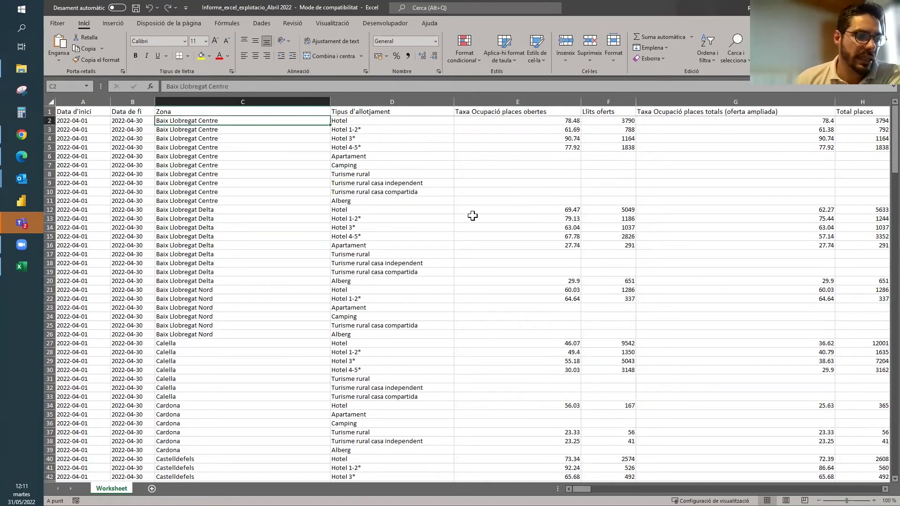
- Examine the column headings from accommodation type through the occupancy figures, business ratings and room, bungalow and pitch prices
{"action": "left_click", "coordinate": [408, 111]}
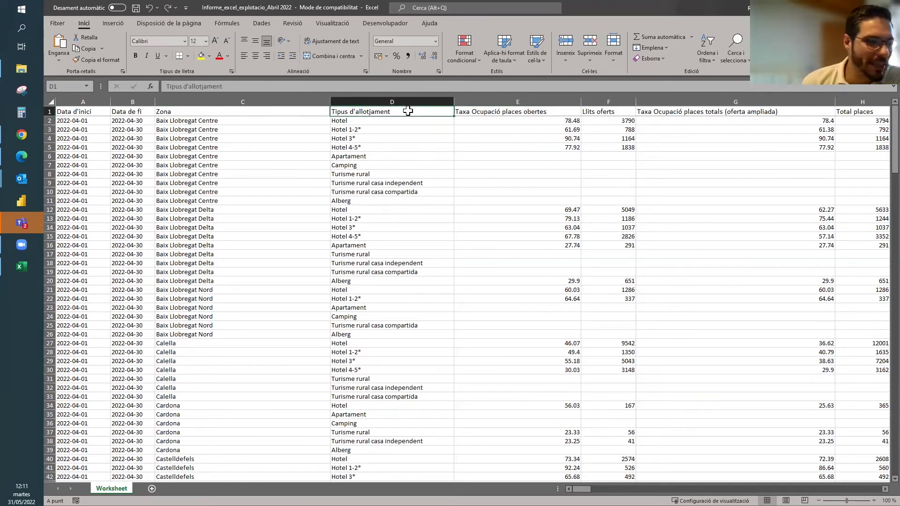
{"action": "key", "text": "Left"}
{"action": "key", "text": "Left"}
{"action": "key", "text": "Left"}
{"action": "key", "text": "Right"}
{"action": "key", "text": "ctrl+Right"}
{"action": "key", "text": "Right"}
{"action": "key", "text": "Right"}
{"action": "key", "text": "Right"}
{"action": "key", "text": "Right"}
{"action": "key", "text": "Right"}
{"action": "key", "text": "Right"}
{"action": "key", "text": "Right"}
{"action": "key", "text": "Right"}
{"action": "key", "text": "Right"}
{"action": "key", "text": "Right"}
{"action": "key", "text": "Right"}
{"action": "key", "text": "Right"}
{"action": "key", "text": "Right"}
{"action": "key", "text": "Right"}
{"action": "key", "text": "Right"}
{"action": "key", "text": "Right"}
{"action": "key", "text": "Right"}
{"action": "key", "text": "Right"}
{"action": "key", "text": "Right"}
{"action": "key", "text": "Right"}
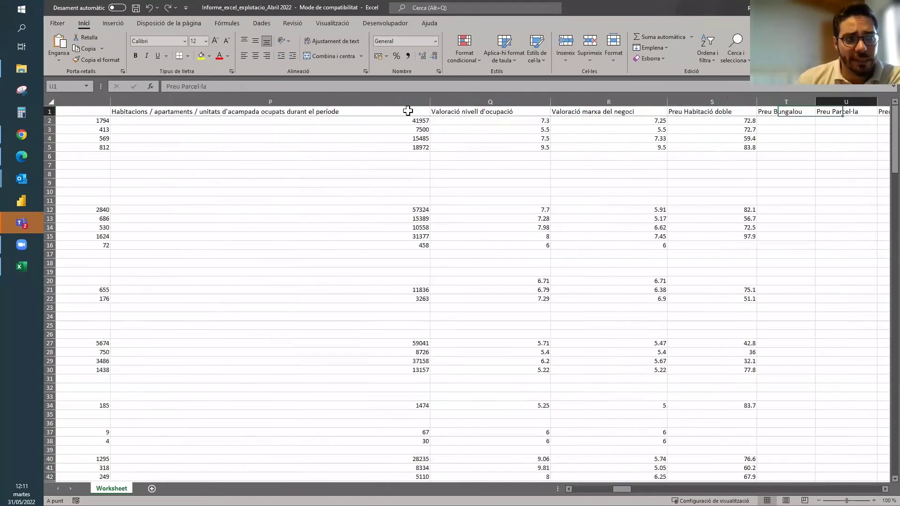
- Examine the column headings for overnight stays (Pernoctacions) by source market, up to the first arrivals column
{"action": "key", "text": "Right"}
{"action": "key", "text": "Right"}
{"action": "key", "text": "Right"}
{"action": "key", "text": "Right"}
{"action": "key", "text": "Right"}
{"action": "key", "text": "Right"}
{"action": "key", "text": "Right"}
{"action": "key", "text": "Right"}
{"action": "key", "text": "Right"}
{"action": "key", "text": "Right"}
{"action": "key", "text": "Right"}
{"action": "key", "text": "Right"}
{"action": "key", "text": "Right"}
{"action": "key", "text": "Right"}
{"action": "key", "text": "Right"}
{"action": "key", "text": "Right"}
{"action": "key", "text": "Right"}
{"action": "key", "text": "Right"}
{"action": "key", "text": "Right"}
{"action": "key", "text": "Right"}
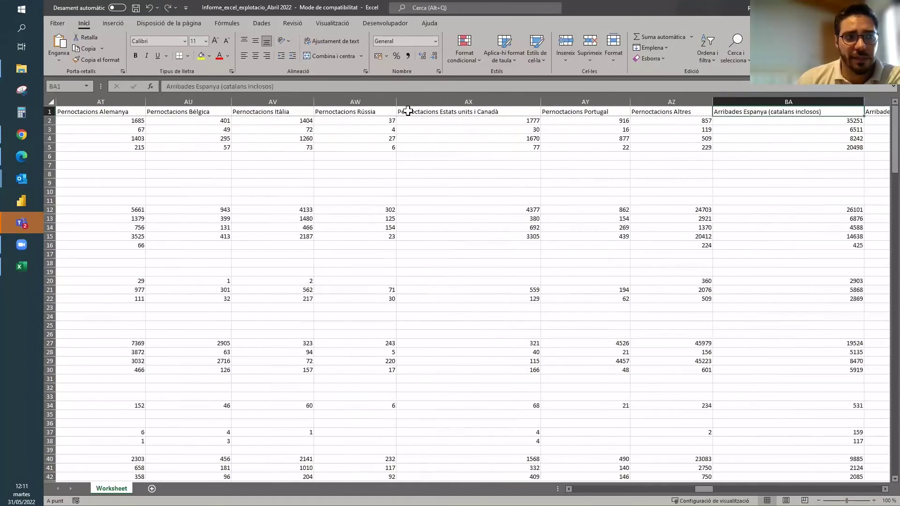
- Examine the column headings for arrivals (Arribades) by source market
{"action": "key", "text": "Left"}
{"action": "key", "text": "Left"}
{"action": "key", "text": "Left"}
{"action": "key", "text": "Left"}
{"action": "key", "text": "Left"}
{"action": "key", "text": "Left"}
{"action": "key", "text": "Left"}
{"action": "key", "text": "Left"}
{"action": "key", "text": "Left"}
{"action": "key", "text": "Left"}
{"action": "key", "text": "Left"}
{"action": "key", "text": "Left"}
{"action": "key", "text": "Left"}
{"action": "key", "text": "Left"}
{"action": "key", "text": "Left"}
{"action": "key", "text": "Left"}
{"action": "key", "text": "Left"}
{"action": "key", "text": "Left"}
{"action": "key", "text": "Left"}
{"action": "key", "text": "Left"}
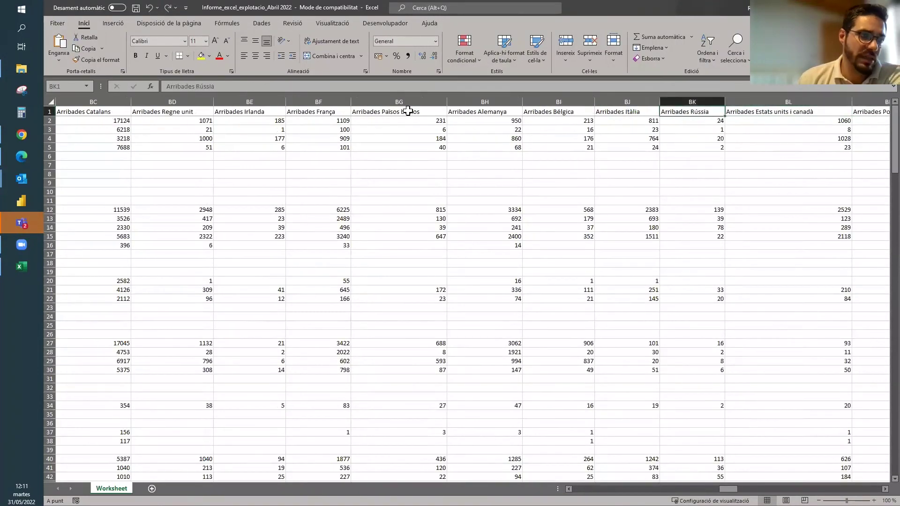
- Examine the accommodation types listed for Baix Llobregat Centre, from Apartament to Turisme rural casa compartida
{"action": "key", "text": "Left"}
{"action": "key", "text": "Left"}
{"action": "key", "text": "Left"}
{"action": "key", "text": "Left"}
{"action": "key", "text": "Left"}
{"action": "key", "text": "Left"}
{"action": "key", "text": "Left"}
{"action": "key", "text": "Left"}
{"action": "key", "text": "Left"}
{"action": "key", "text": "Left"}
{"action": "key", "text": "Left"}
{"action": "key", "text": "Left"}
{"action": "key", "text": "Left"}
{"action": "key", "text": "Left"}
{"action": "key", "text": "Left"}
{"action": "key", "text": "Left"}
{"action": "key", "text": "Left"}
{"action": "key", "text": "Left"}
{"action": "key", "text": "Left"}
{"action": "key", "text": "Left"}
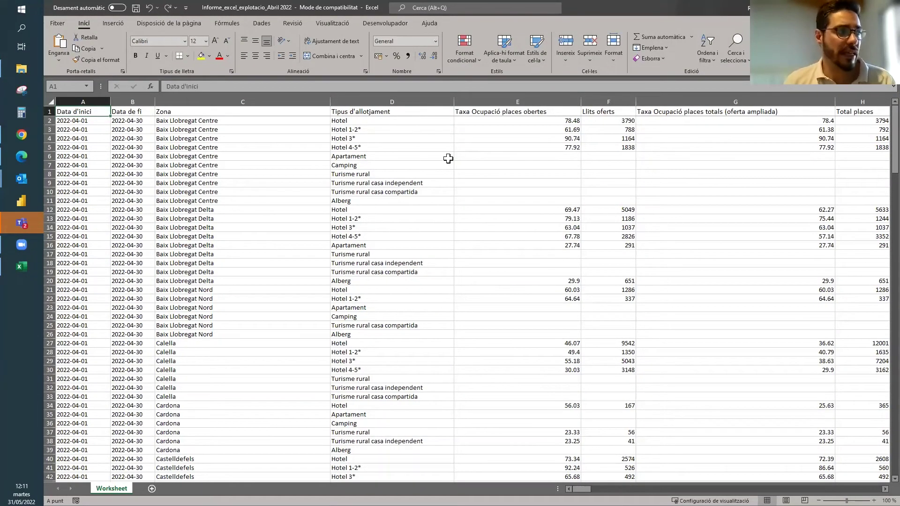
{"action": "left_click_drag", "start_coordinate": [402, 156], "coordinate": [401, 190]}
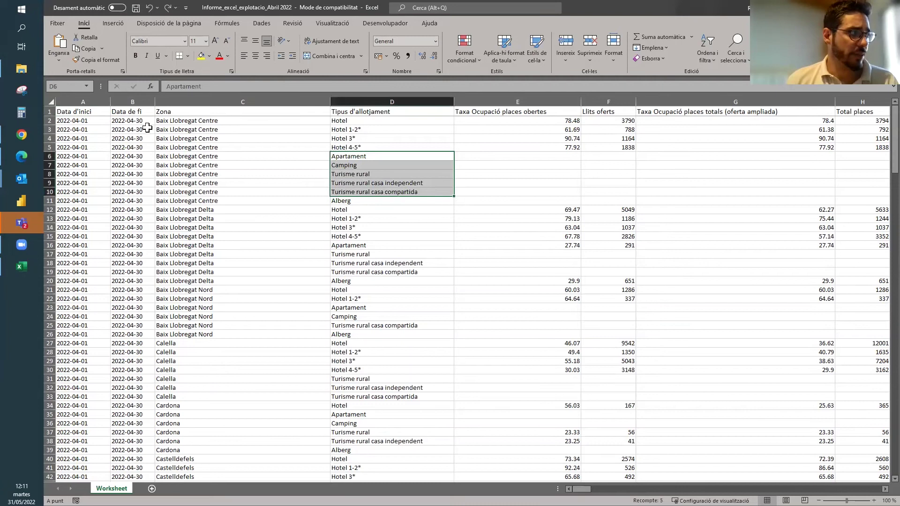
{"action": "left_click", "coordinate": [359, 156]}
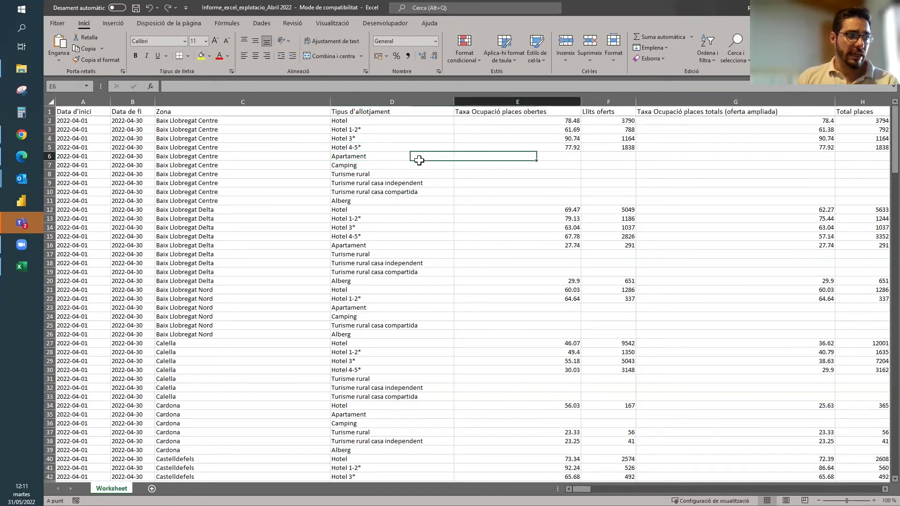
{"action": "key", "text": "Down"}
{"action": "key", "text": "Down"}
{"action": "key", "text": "Down"}
{"action": "key", "text": "Down"}
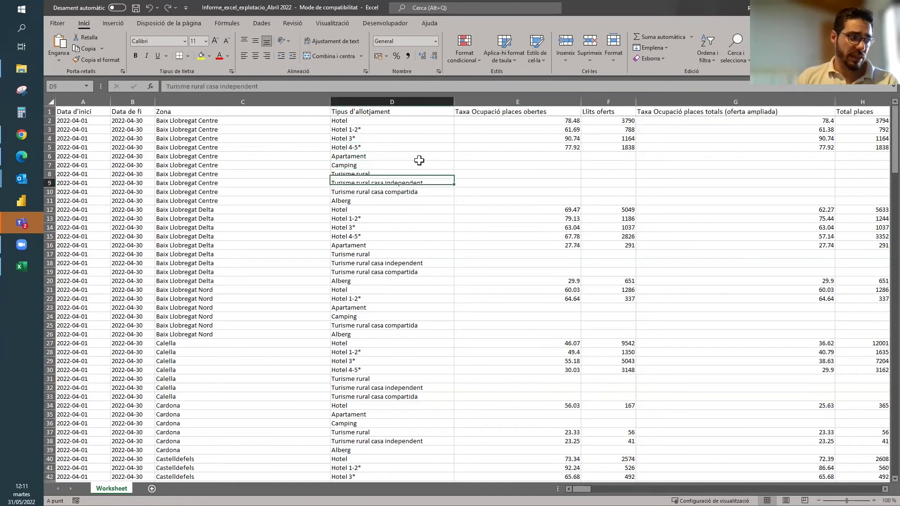
{"action": "key", "text": "Up"}
{"action": "key", "text": "Up"}
{"action": "key", "text": "Up"}
{"action": "key", "text": "Up"}
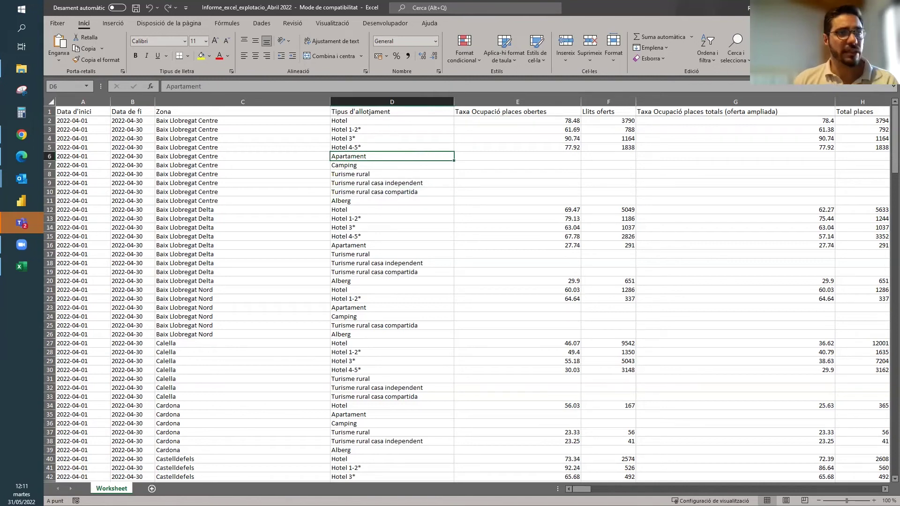
- Close the explotació workbook and dismiss the translation prompt on the Històric d'informes page
{"action": "key", "text": "alt+F4"}
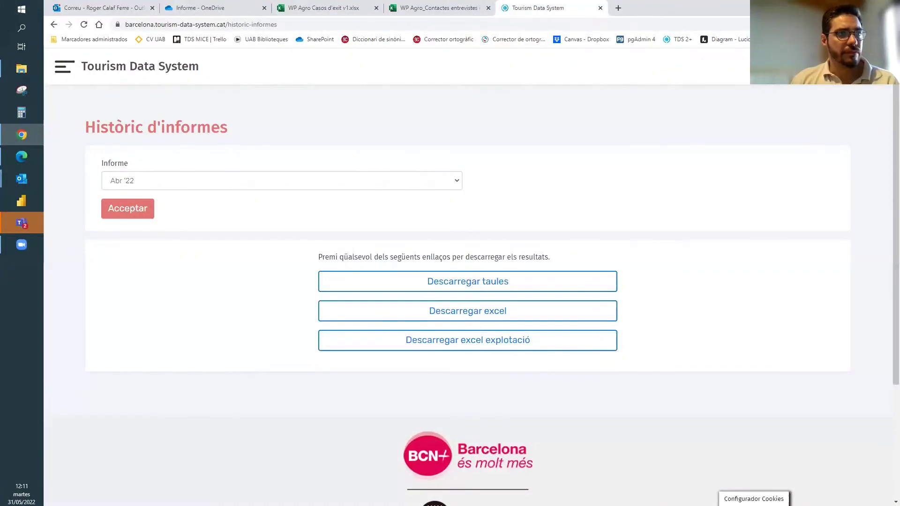
{"action": "left_click", "coordinate": [695, 81]}
{"action": "left_click", "coordinate": [809, 126]}
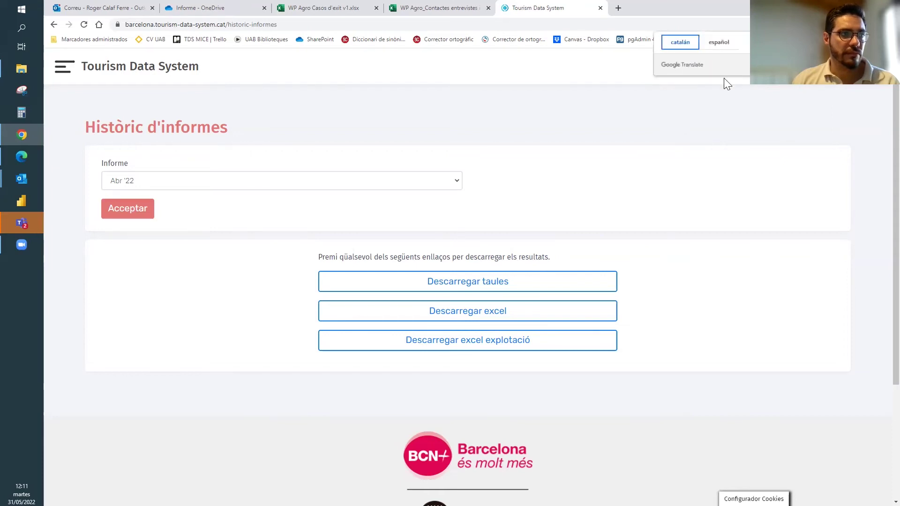
- Download the tables report for Abr '22 and open the PDF at page 2, Ocupació per places
{"action": "left_click", "coordinate": [529, 286]}
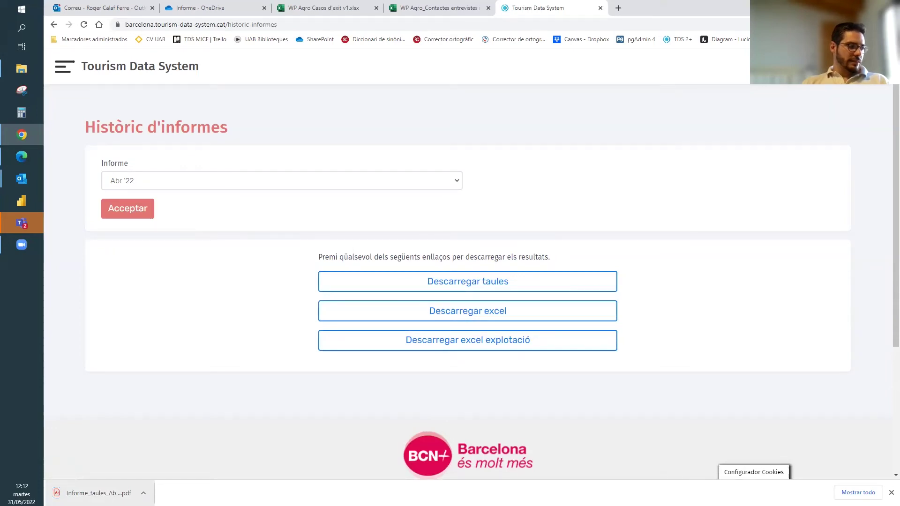
{"action": "left_click", "coordinate": [98, 493]}
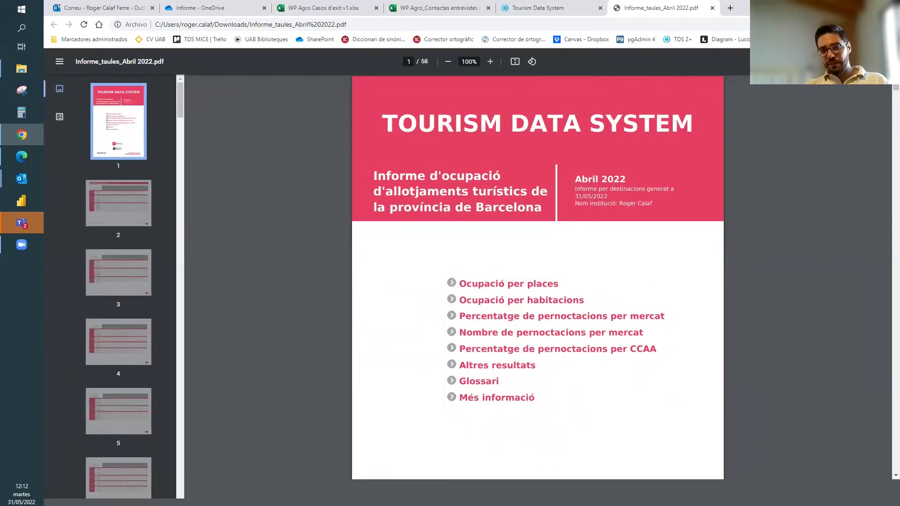
{"action": "left_click", "coordinate": [94, 205]}
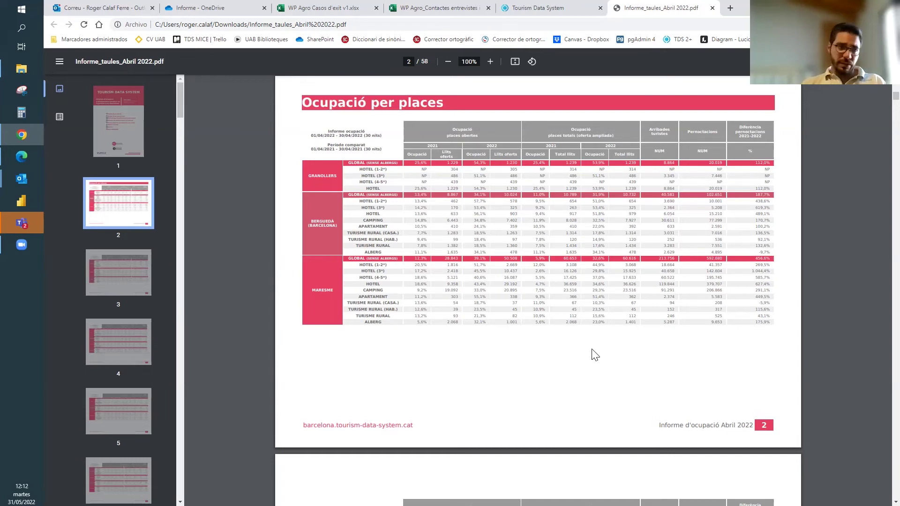
- Return to the Tourism Data System site and open Estat Onada from the Ocupació section
{"action": "left_click", "coordinate": [544, 12]}
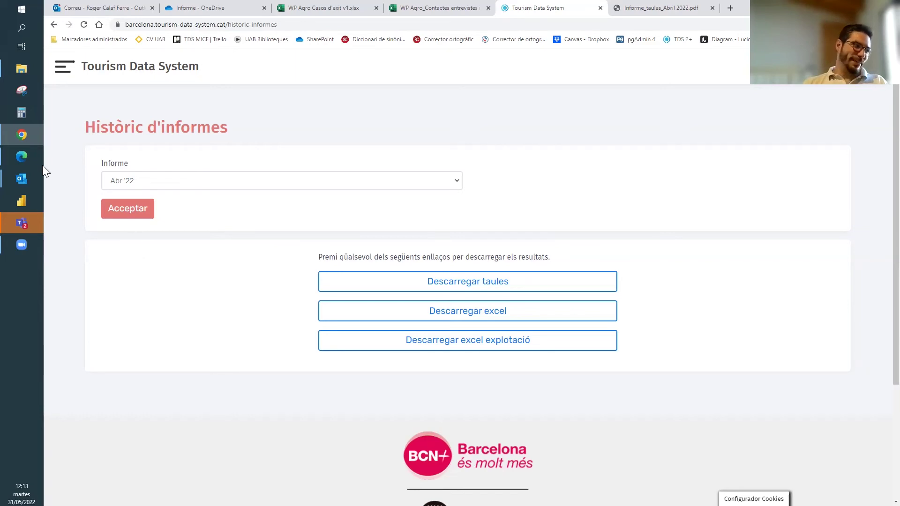
{"action": "left_click", "coordinate": [63, 70]}
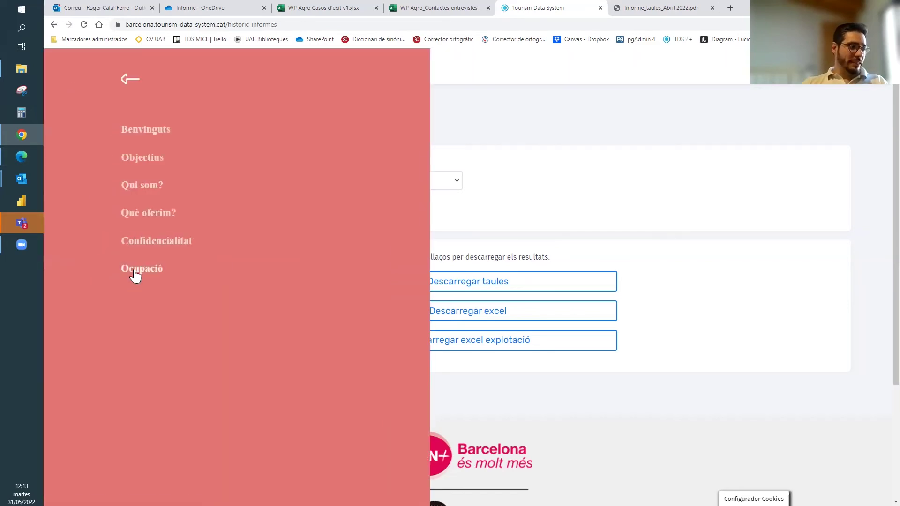
{"action": "left_click", "coordinate": [135, 277]}
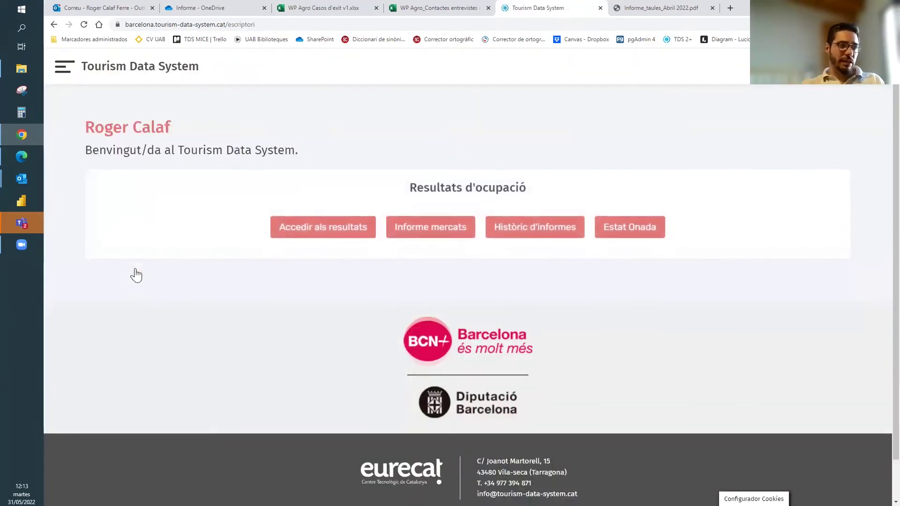
{"action": "left_click", "coordinate": [618, 237]}
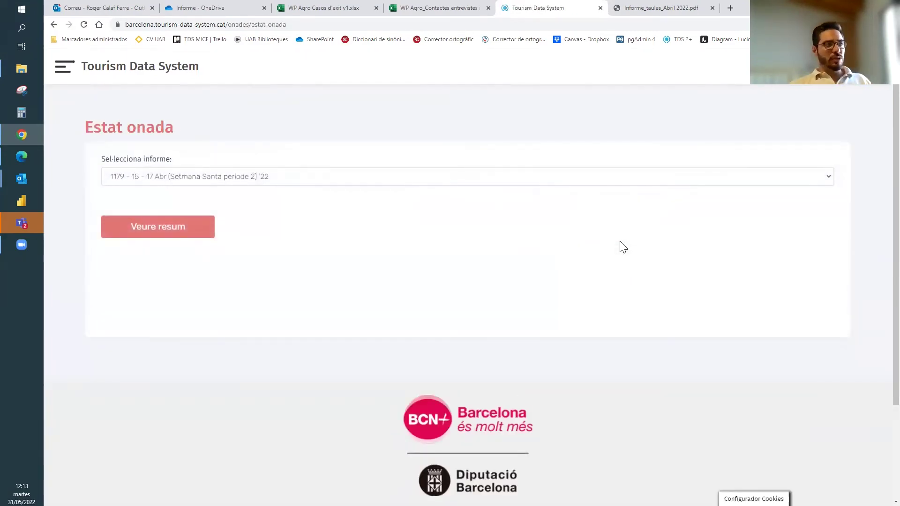
- Select the report 1186 - Abr '22 and show its response summary
{"action": "left_click", "coordinate": [298, 177]}
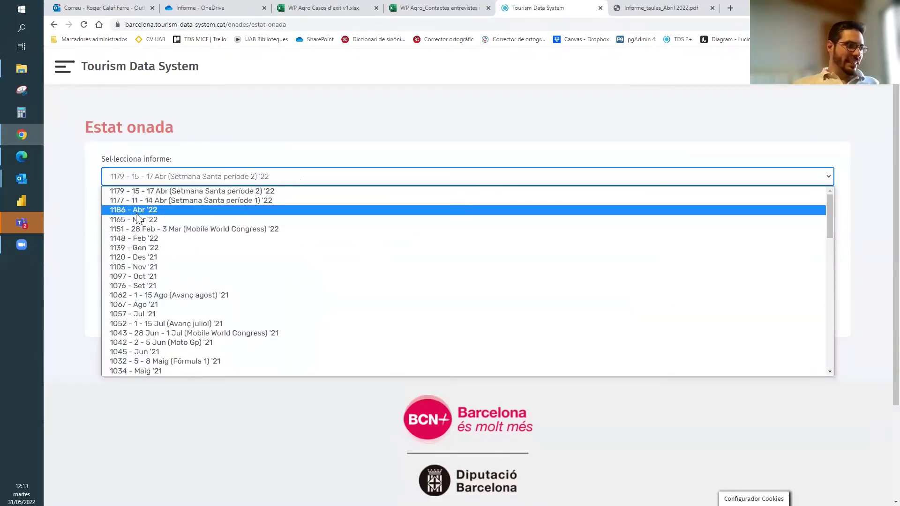
{"action": "left_click", "coordinate": [137, 212]}
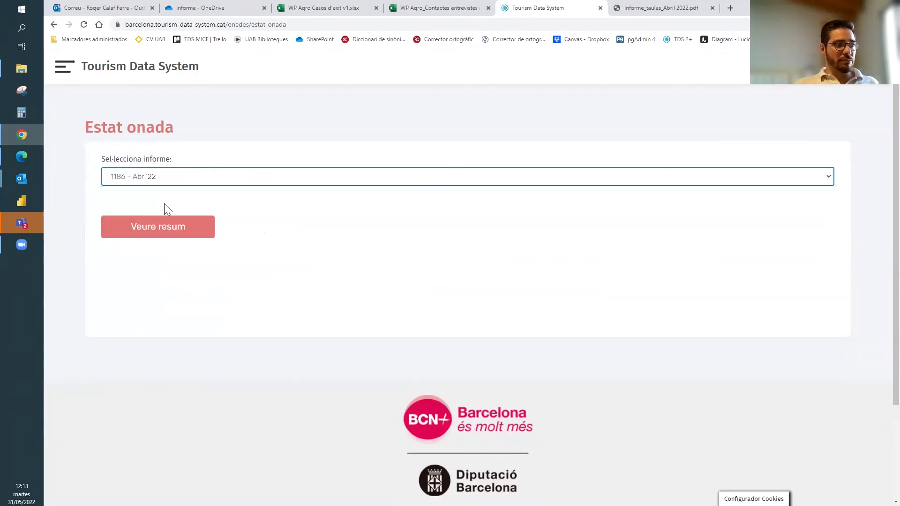
{"action": "left_click", "coordinate": [232, 177]}
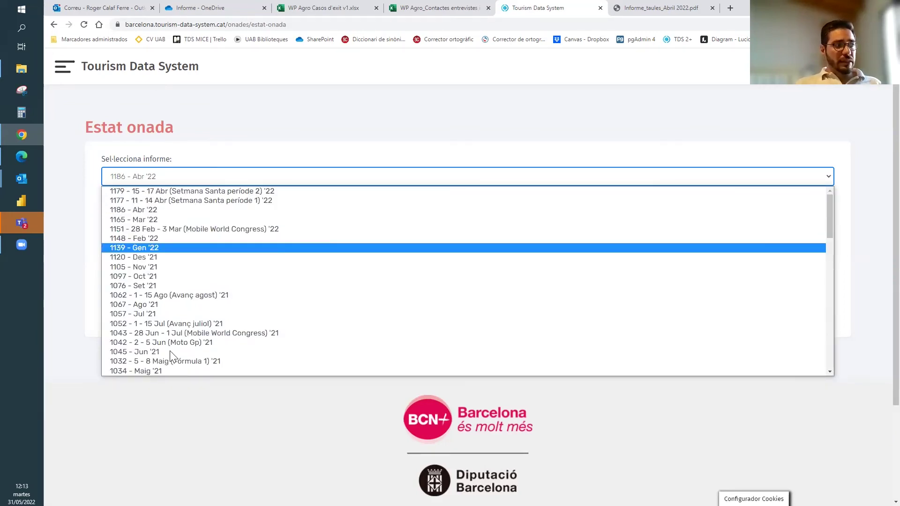
{"action": "left_click", "coordinate": [166, 211]}
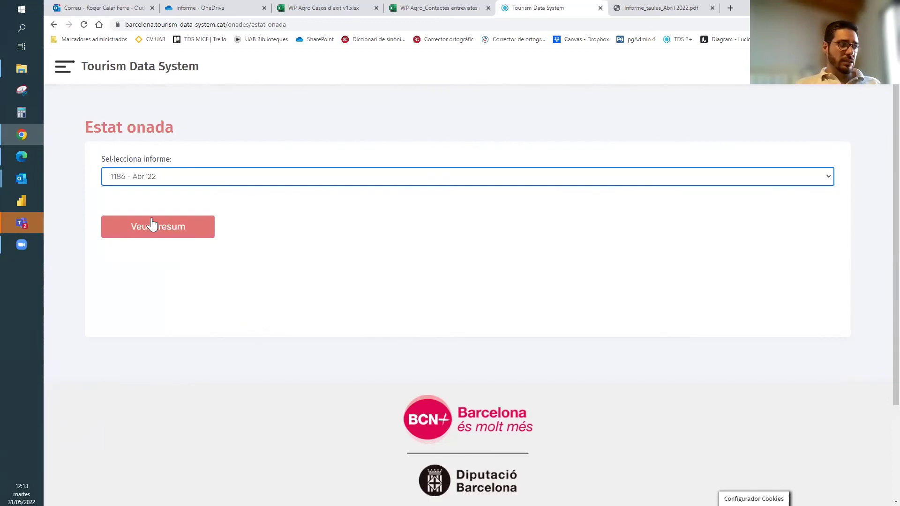
{"action": "left_click", "coordinate": [150, 235]}
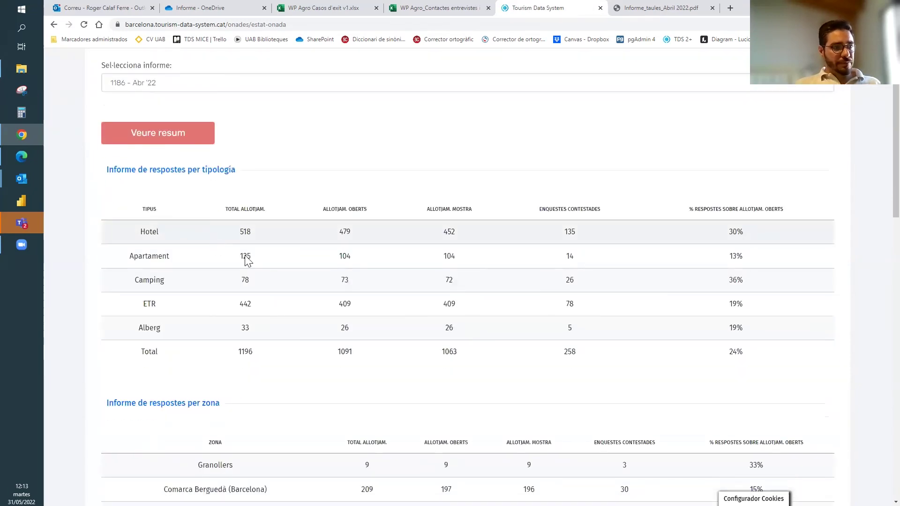
- Examine the April 2022 survey responses by accommodation type and by zone, from Granollers to Vic
{"action": "scroll", "coordinate": [198, 271], "scroll_direction": "down", "scroll_amount": 1}
{"action": "scroll", "coordinate": [199, 271], "scroll_direction": "up", "scroll_amount": 1}
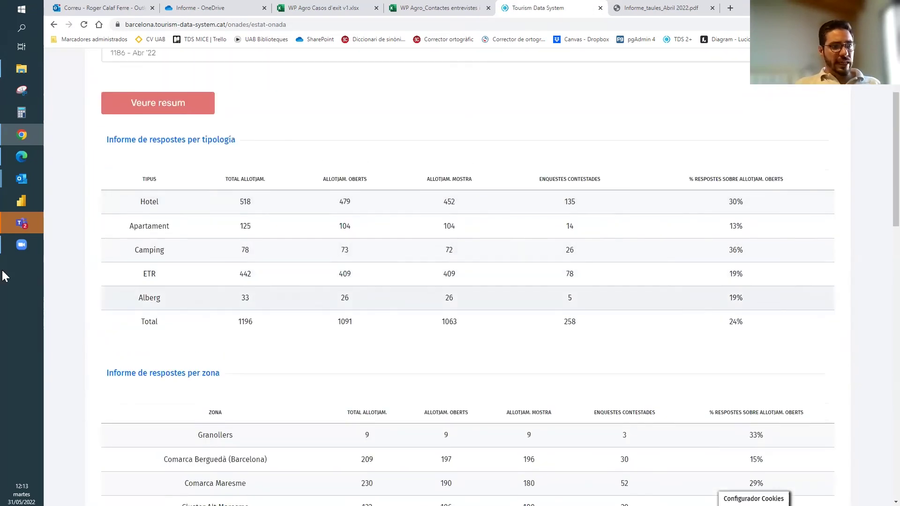
{"action": "scroll", "coordinate": [198, 266], "scroll_direction": "down", "scroll_amount": 1}
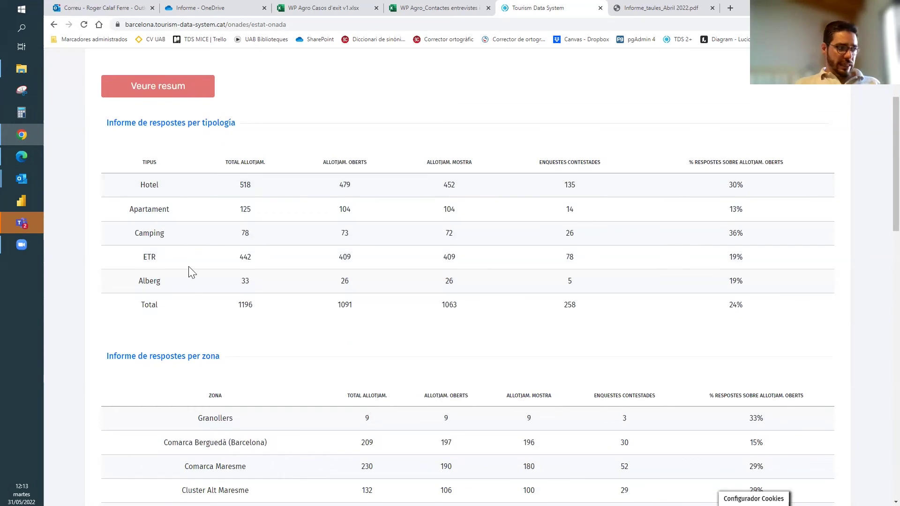
{"action": "scroll", "coordinate": [190, 271], "scroll_direction": "down", "scroll_amount": 6}
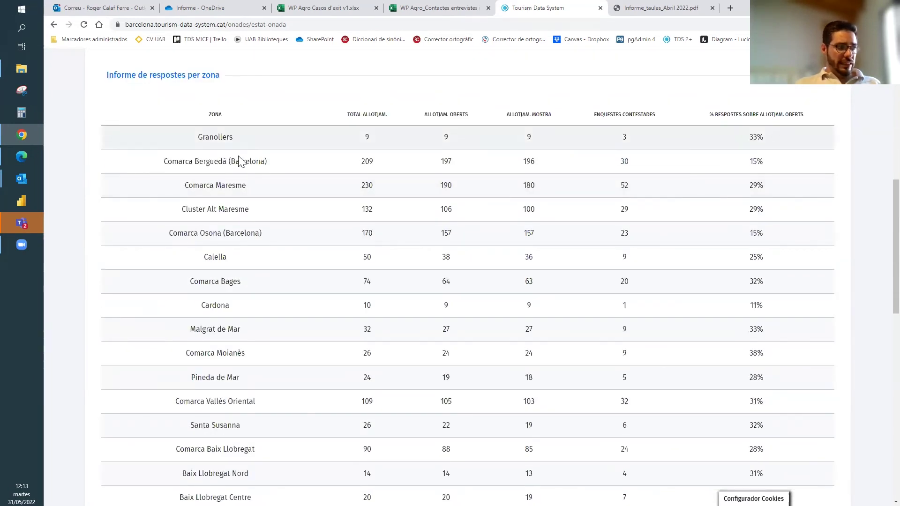
{"action": "scroll", "coordinate": [258, 249], "scroll_direction": "down", "scroll_amount": 2}
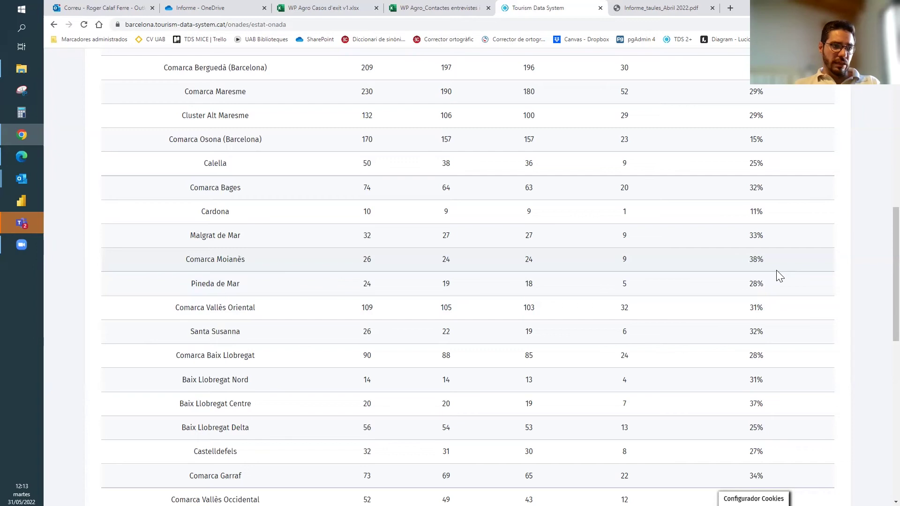
{"action": "scroll", "coordinate": [778, 281], "scroll_direction": "down", "scroll_amount": 3}
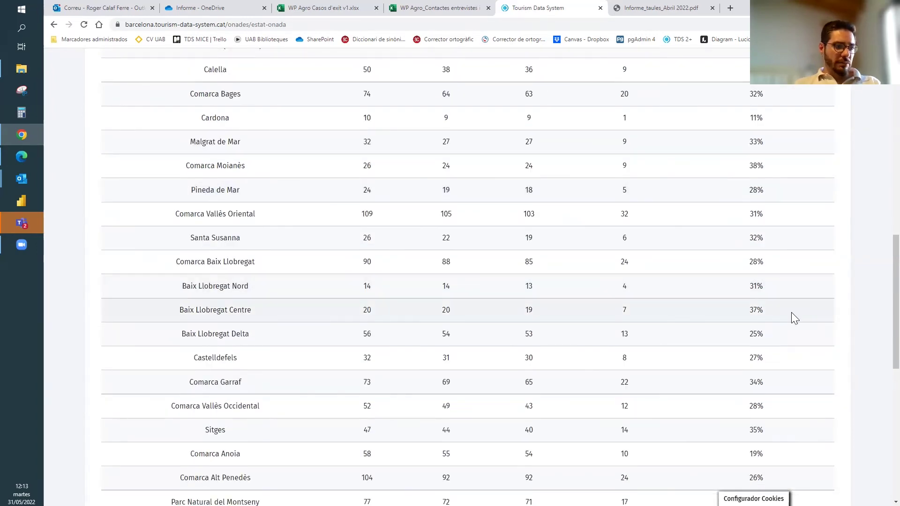
{"action": "scroll", "coordinate": [791, 311], "scroll_direction": "down", "scroll_amount": 2}
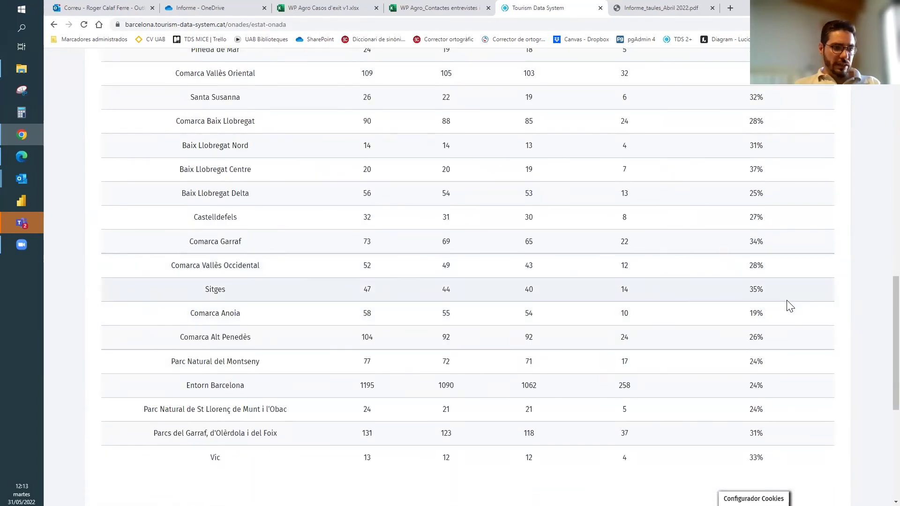
{"action": "scroll", "coordinate": [793, 282], "scroll_direction": "down", "scroll_amount": 2}
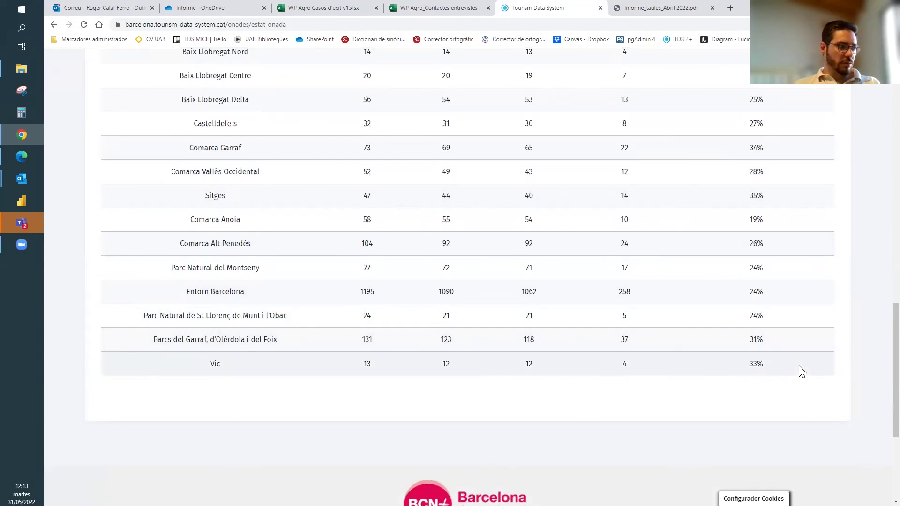
{"action": "scroll", "coordinate": [764, 360], "scroll_direction": "up", "scroll_amount": 2}
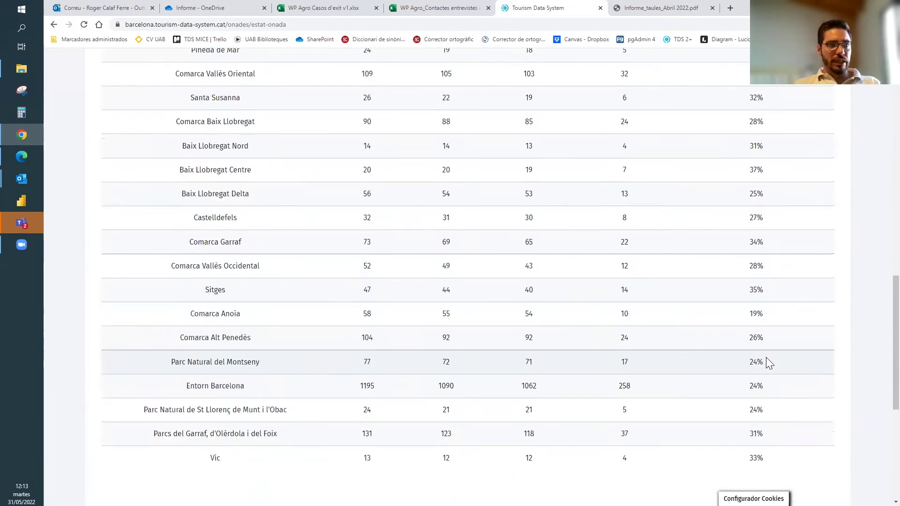
{"action": "scroll", "coordinate": [766, 358], "scroll_direction": "up", "scroll_amount": 6}
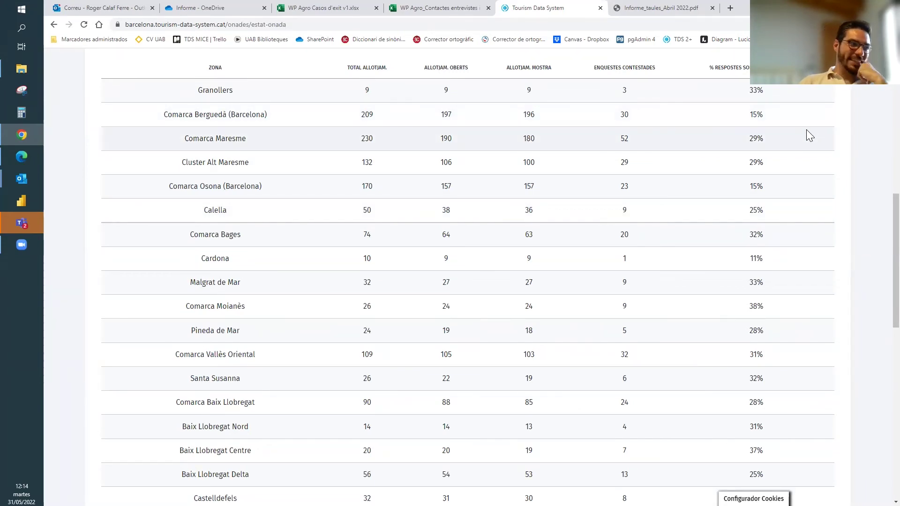
{"action": "scroll", "coordinate": [789, 135], "scroll_direction": "up", "scroll_amount": 1}
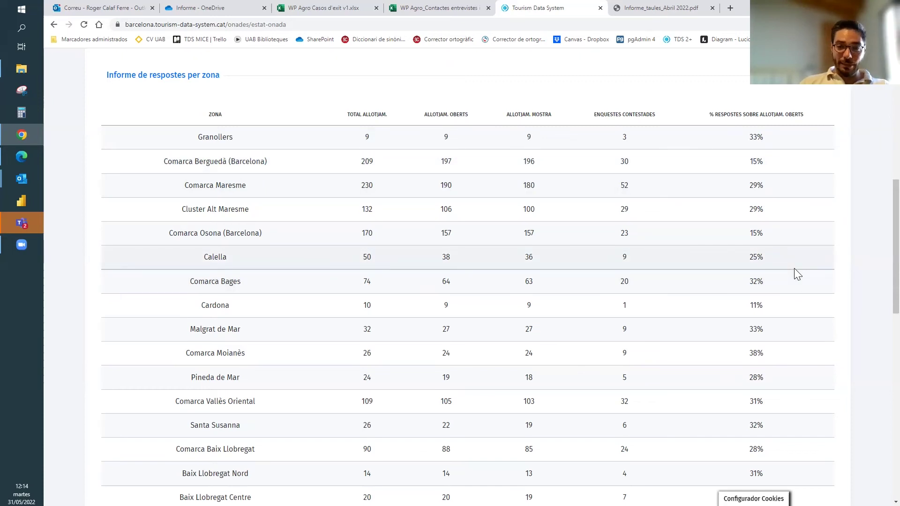
{"action": "scroll", "coordinate": [796, 268], "scroll_direction": "up", "scroll_amount": 4}
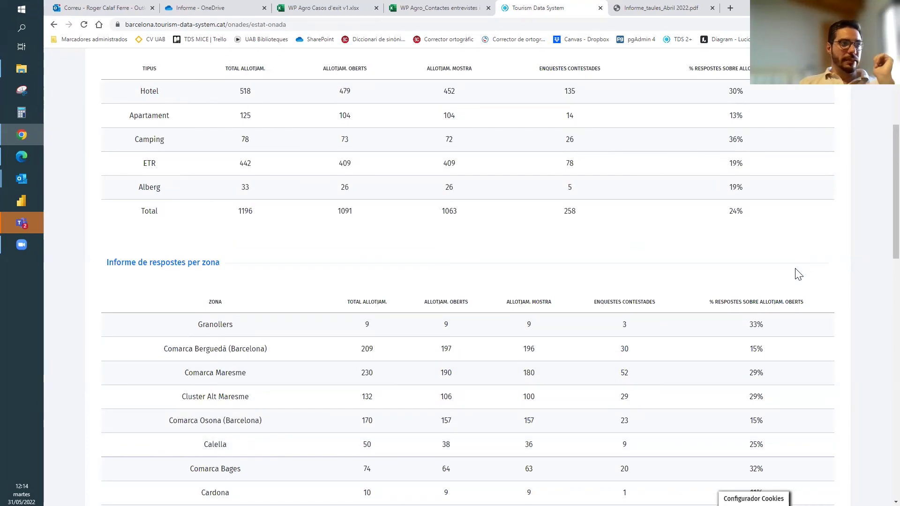
{"action": "scroll", "coordinate": [795, 270], "scroll_direction": "up", "scroll_amount": 1}
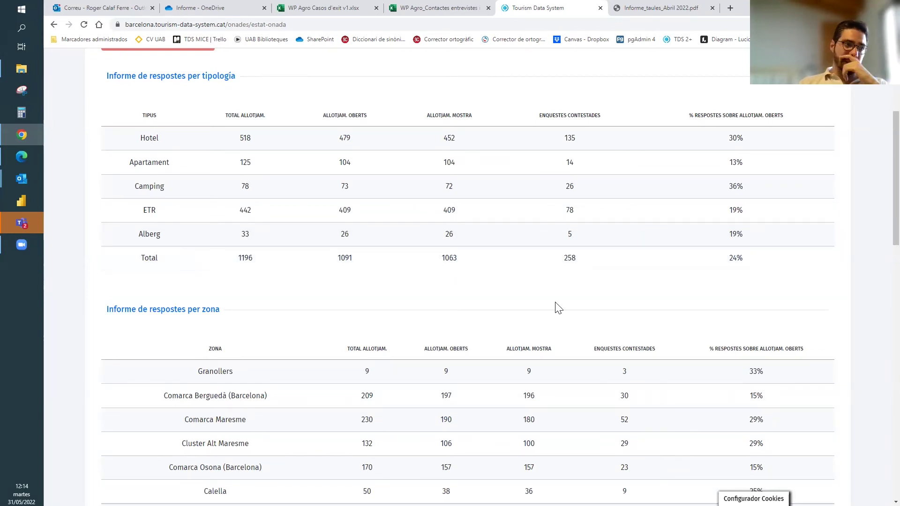
{"action": "scroll", "coordinate": [454, 269], "scroll_direction": "up", "scroll_amount": 4}
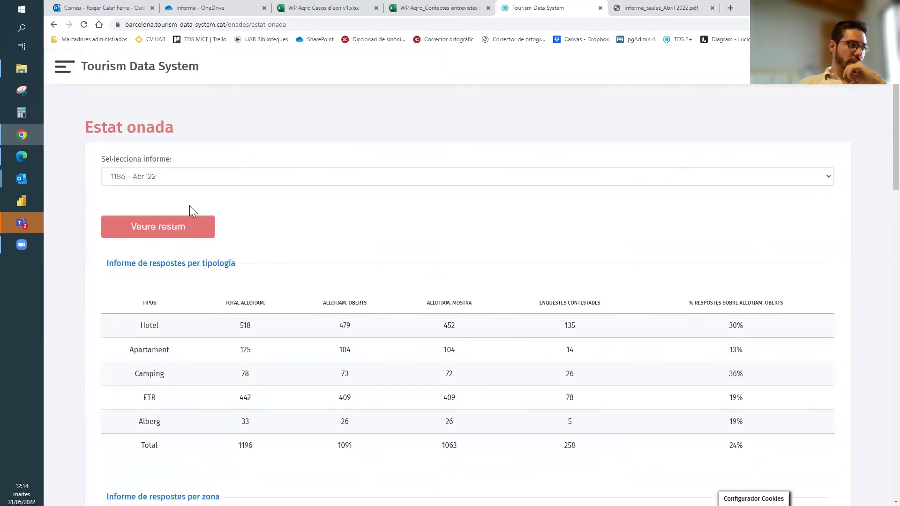
- Leave the Estat onada summary and go back to the Ocupació section
{"action": "left_click", "coordinate": [70, 75]}
{"action": "left_click", "coordinate": [129, 272]}
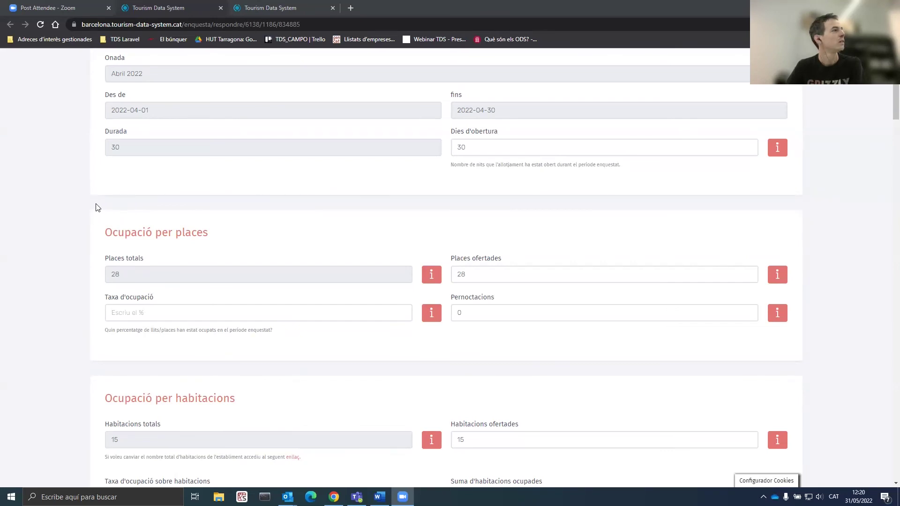
{"action": "left_click", "coordinate": [80, 208]}
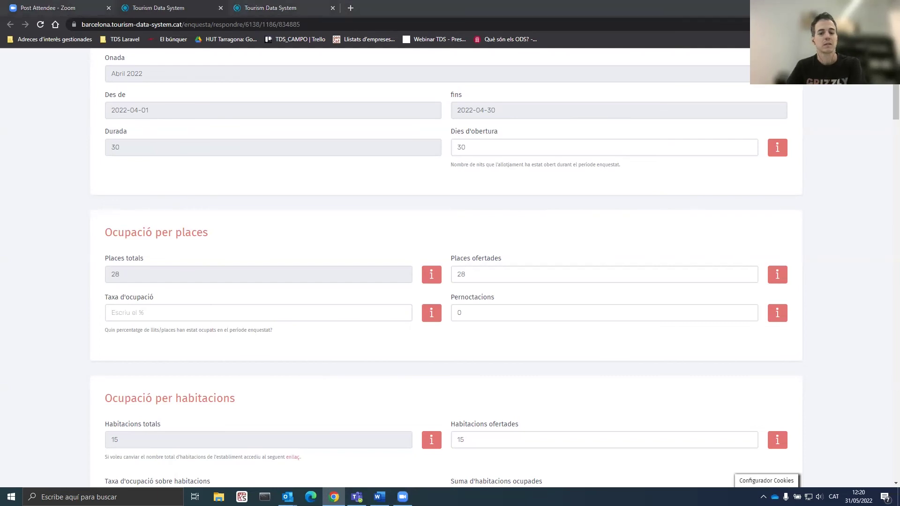
{"action": "scroll", "coordinate": [74, 174], "scroll_direction": "down", "scroll_amount": 1}
{"action": "scroll", "coordinate": [74, 175], "scroll_direction": "up", "scroll_amount": 1}
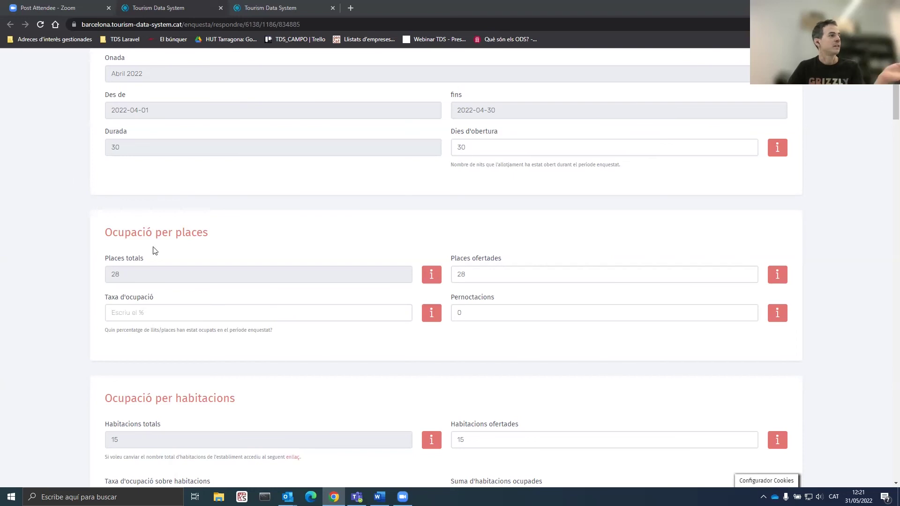
- Examine the April 2022 survey form from Ocupació per places through Mercats de procedència estrangers
{"action": "scroll", "coordinate": [99, 268], "scroll_direction": "down", "scroll_amount": 1}
{"action": "scroll", "coordinate": [277, 206], "scroll_direction": "down", "scroll_amount": 1}
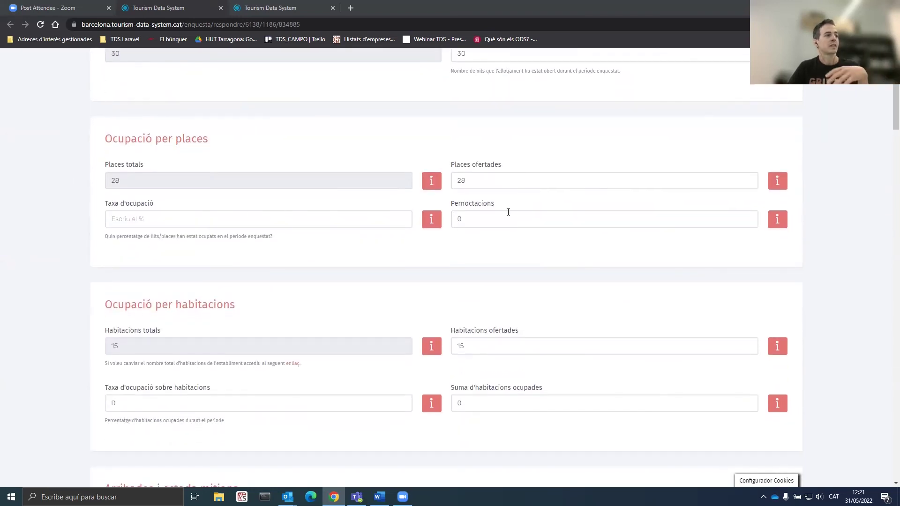
{"action": "scroll", "coordinate": [130, 237], "scroll_direction": "down", "scroll_amount": 2}
{"action": "scroll", "coordinate": [249, 239], "scroll_direction": "down", "scroll_amount": 1}
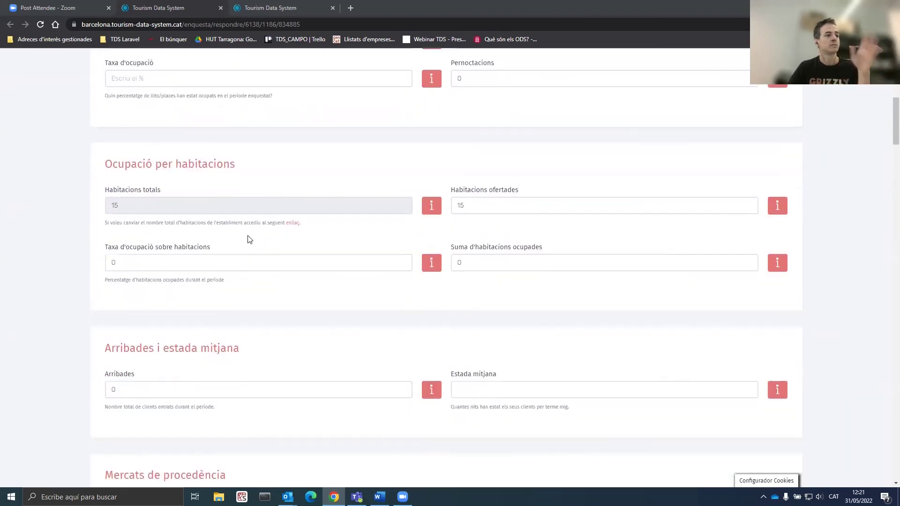
{"action": "scroll", "coordinate": [368, 255], "scroll_direction": "down", "scroll_amount": 1}
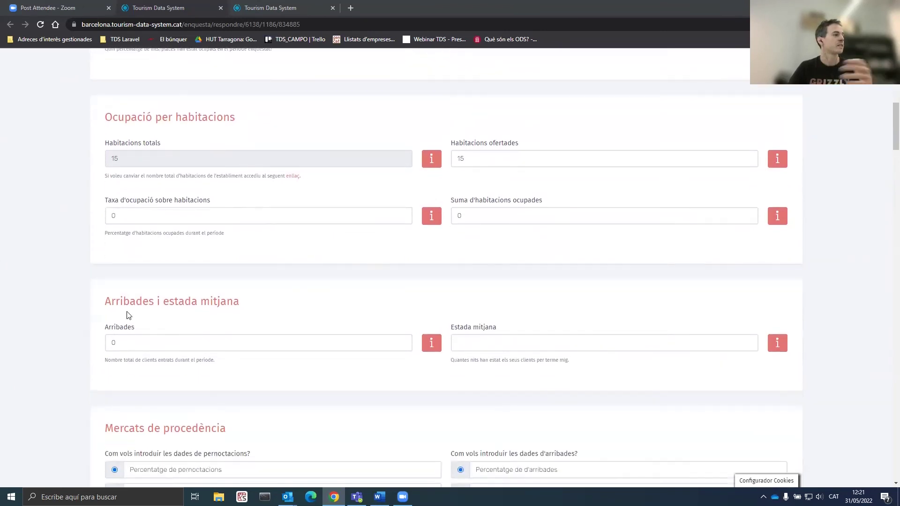
{"action": "scroll", "coordinate": [117, 332], "scroll_direction": "down", "scroll_amount": 2}
{"action": "scroll", "coordinate": [113, 334], "scroll_direction": "down", "scroll_amount": 8}
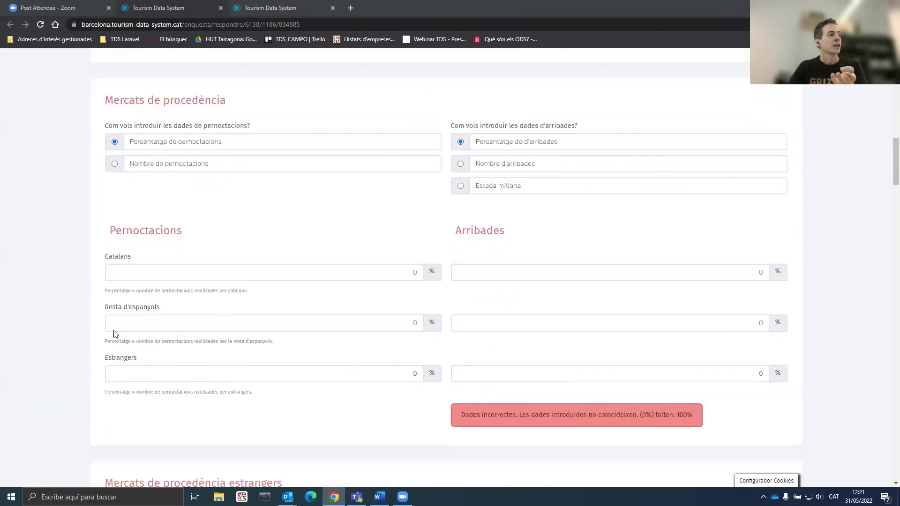
{"action": "scroll", "coordinate": [109, 331], "scroll_direction": "down", "scroll_amount": 3}
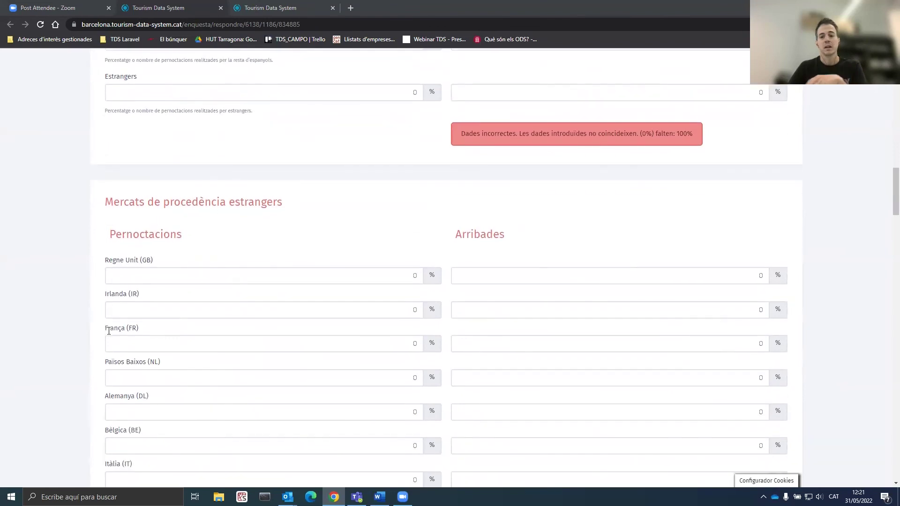
{"action": "scroll", "coordinate": [83, 325], "scroll_direction": "down", "scroll_amount": 6}
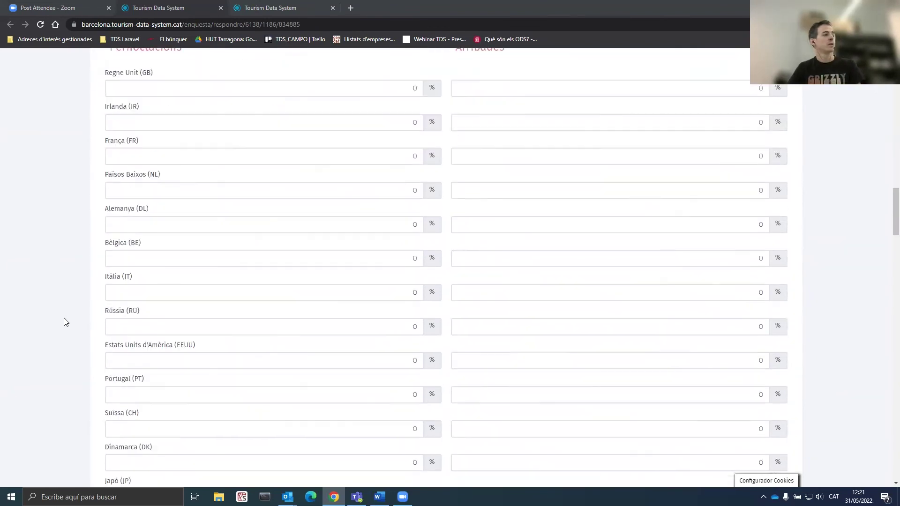
{"action": "scroll", "coordinate": [68, 307], "scroll_direction": "down", "scroll_amount": 2}
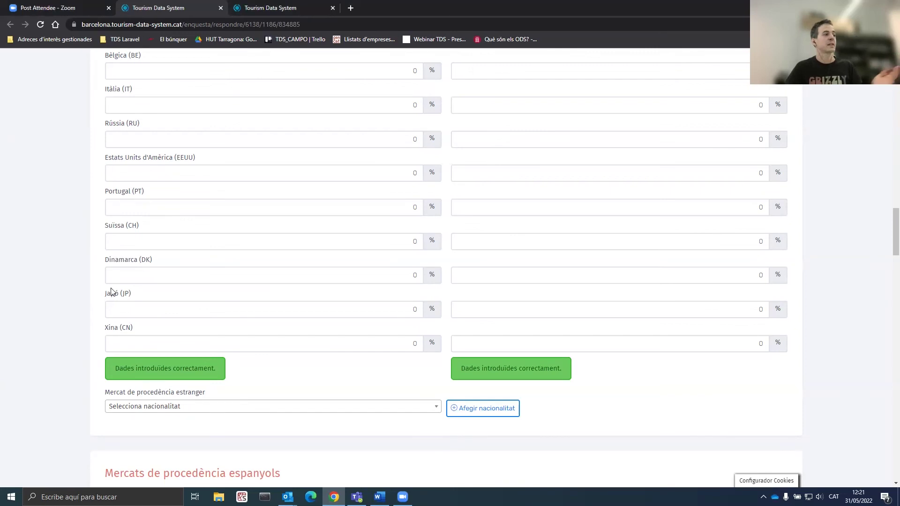
- Find Israel (IL) by searching the nationalities for "isra" and add it to the foreign origin markets
{"action": "left_click", "coordinate": [363, 407]}
{"action": "left_click", "coordinate": [144, 300]}
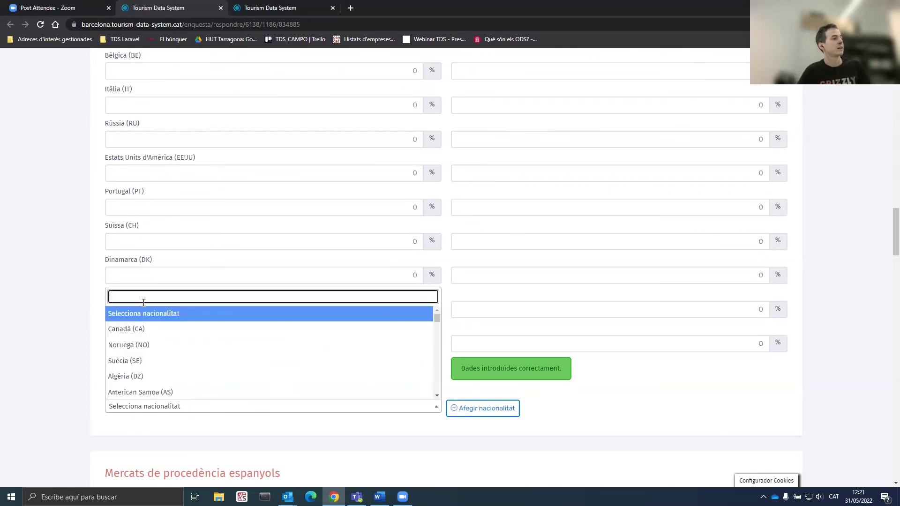
{"action": "type", "text": "isra"}
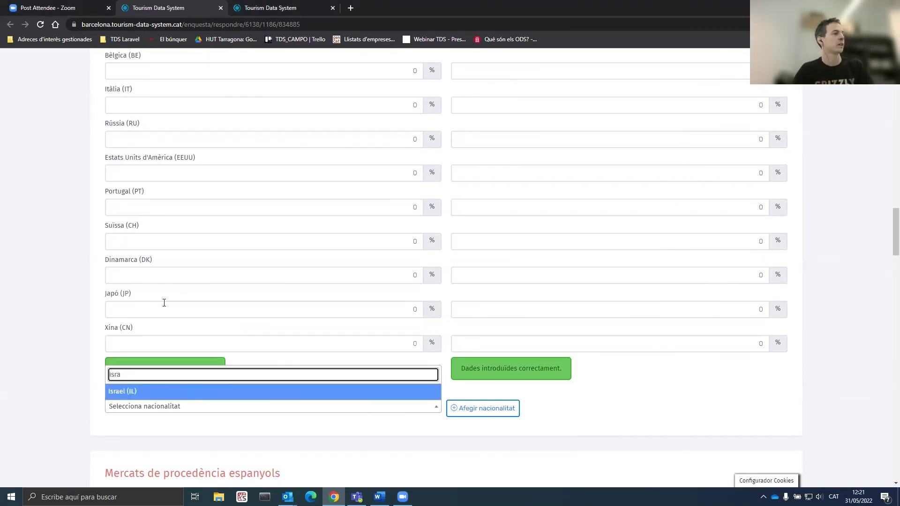
{"action": "left_click", "coordinate": [150, 395]}
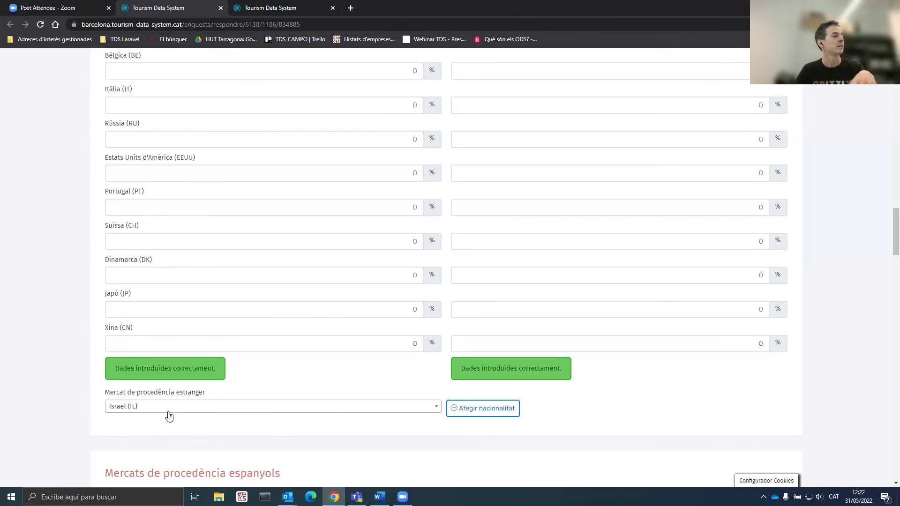
{"action": "left_click", "coordinate": [169, 411]}
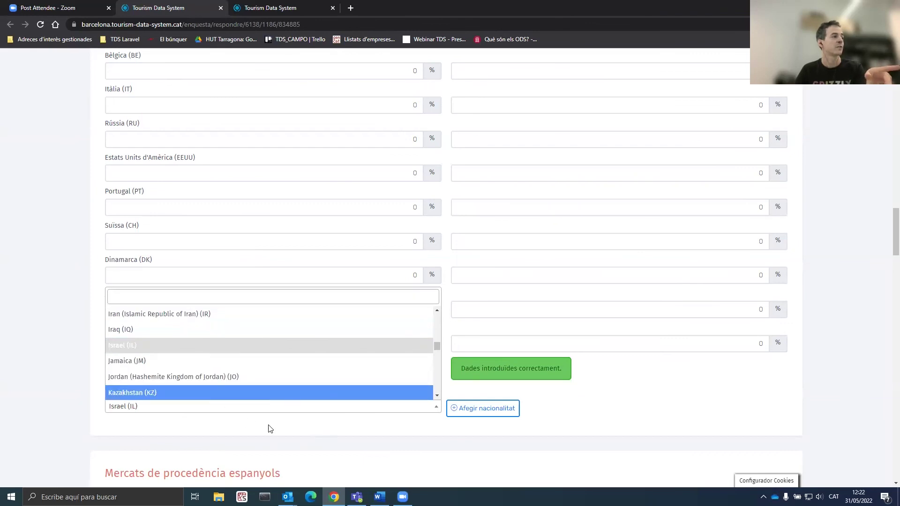
{"action": "left_click", "coordinate": [502, 406]}
{"action": "left_click", "coordinate": [394, 375]}
- Switch overnight-stay entry to Nombre de pernoctacions and try out a value of 40 for Israel (IL), clearing it again
{"action": "scroll", "coordinate": [444, 279], "scroll_direction": "up", "scroll_amount": 14}
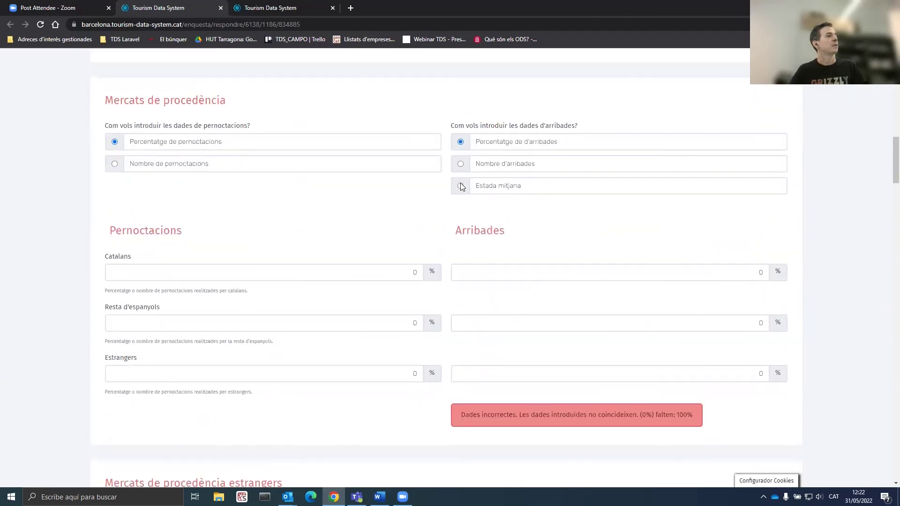
{"action": "left_click", "coordinate": [181, 167]}
{"action": "scroll", "coordinate": [312, 291], "scroll_direction": "down", "scroll_amount": 12}
{"action": "scroll", "coordinate": [319, 306], "scroll_direction": "down", "scroll_amount": 5}
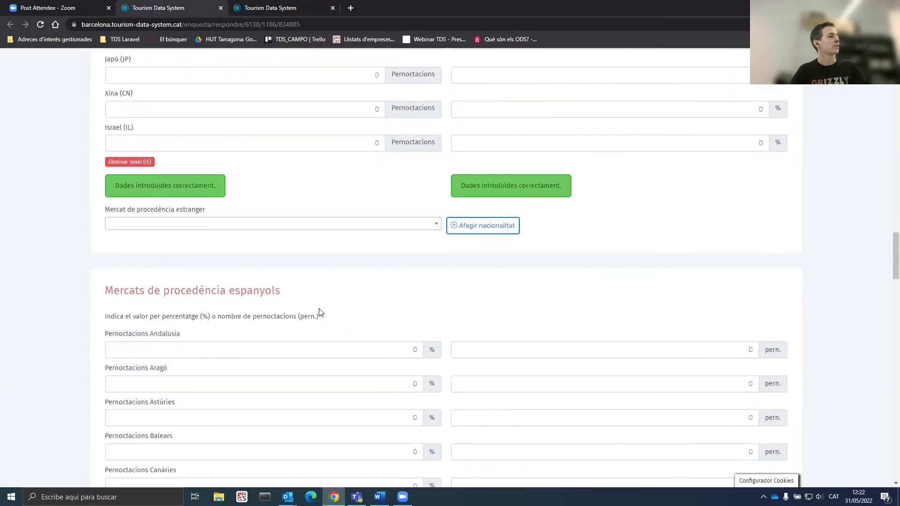
{"action": "left_click", "coordinate": [365, 237]}
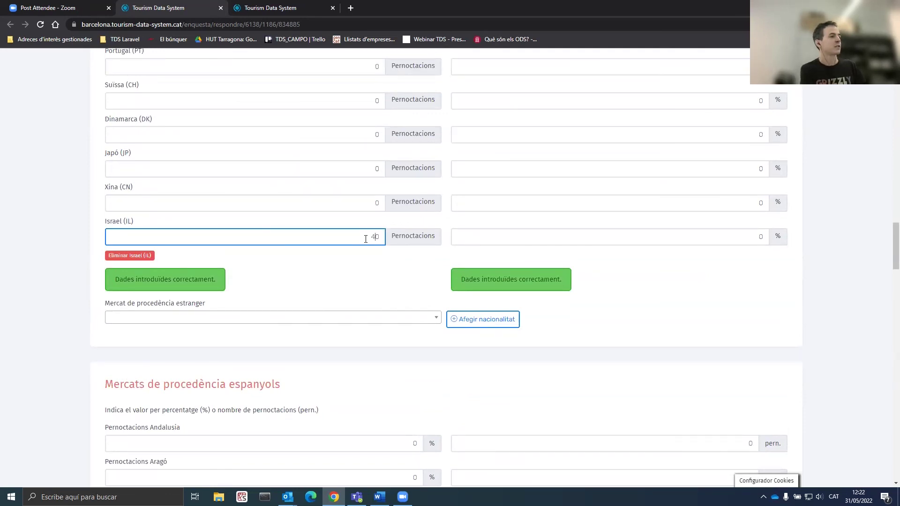
{"action": "type", "text": "40"}
{"action": "key", "text": "BackSpace"}
{"action": "left_click", "coordinate": [390, 285]}
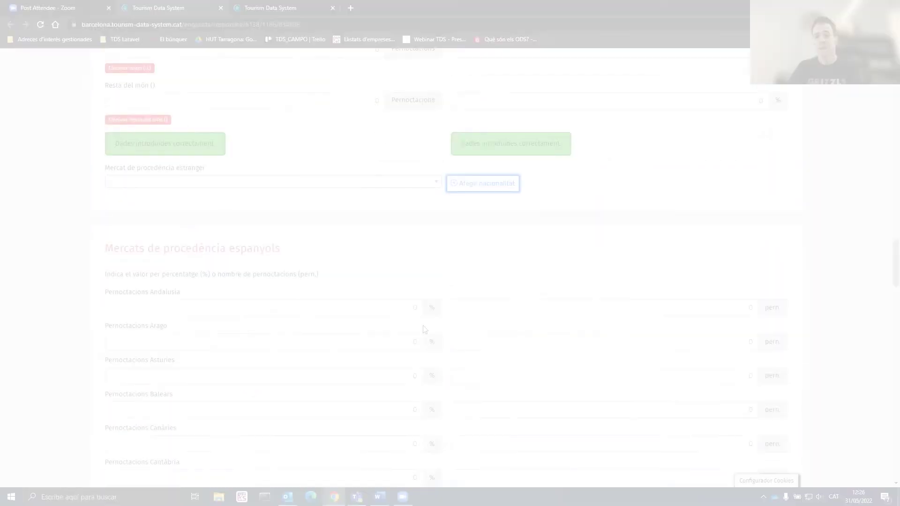
- Mark 1 to 31 March 2022 as a closure period in the accommodation's calendar and remove it again
{"action": "scroll", "coordinate": [20, 277], "scroll_direction": "down", "scroll_amount": 12}
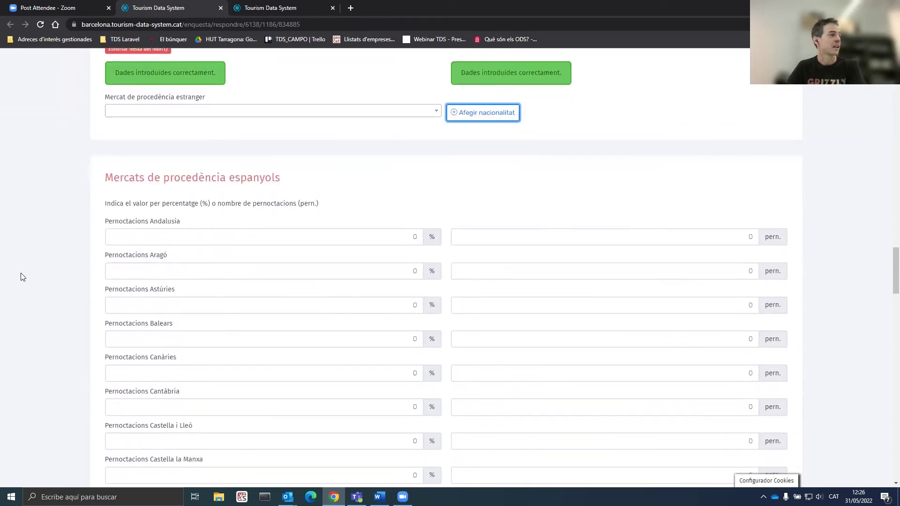
{"action": "scroll", "coordinate": [62, 265], "scroll_direction": "down", "scroll_amount": 11}
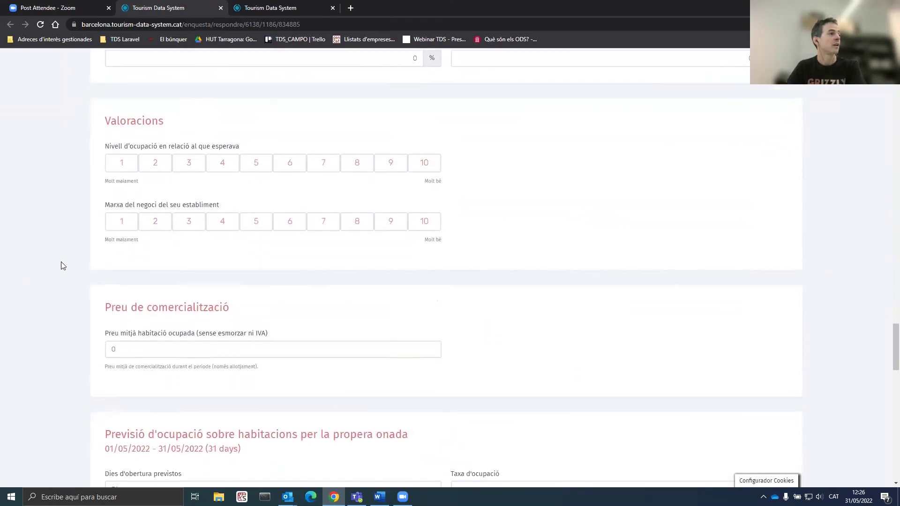
{"action": "scroll", "coordinate": [62, 265], "scroll_direction": "down", "scroll_amount": 3}
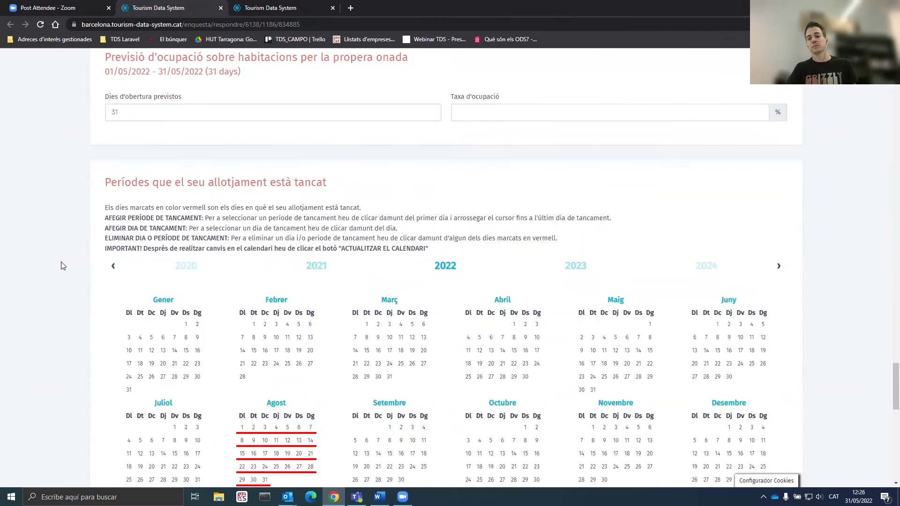
{"action": "scroll", "coordinate": [62, 266], "scroll_direction": "down", "scroll_amount": 2}
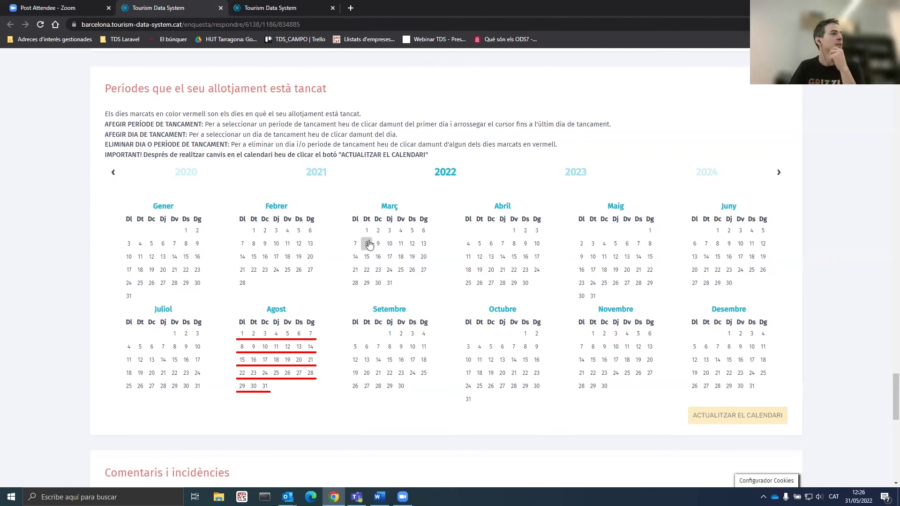
{"action": "mouse_move", "coordinate": [366, 230]}
{"action": "left_mouse_down"}
{"action": "mouse_move", "coordinate": [399, 281]}
{"action": "mouse_move", "coordinate": [389, 283]}
{"action": "left_mouse_up"}
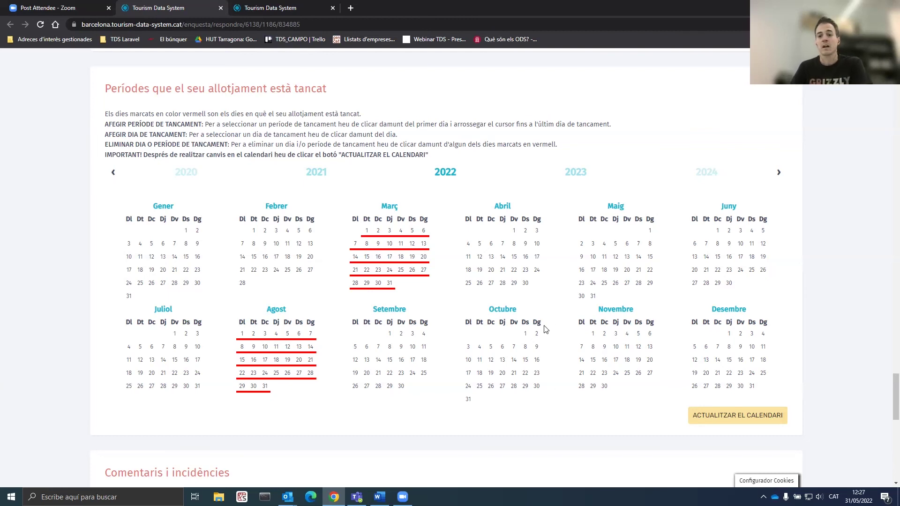
{"action": "left_click", "coordinate": [409, 272]}
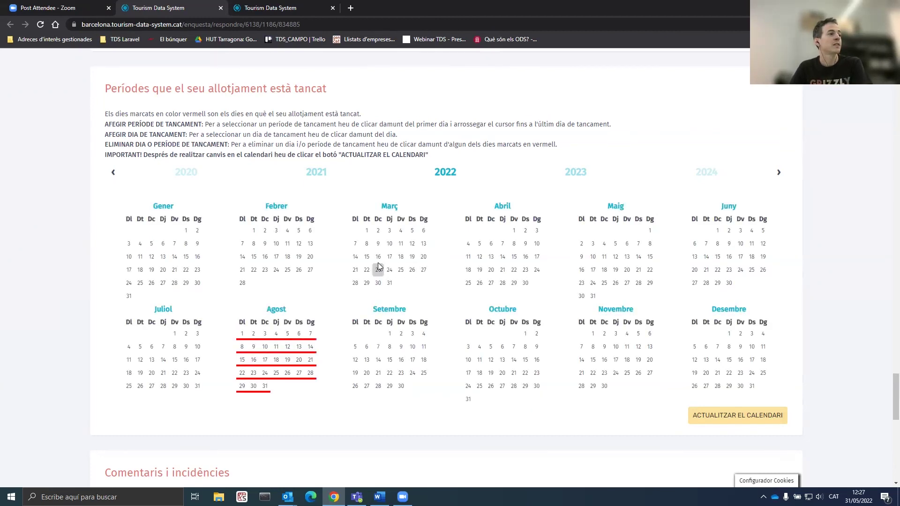
- Mark 1–13 March and 21–31 March 2022 as separate closure periods and update the calendar
{"action": "left_click_drag", "start_coordinate": [366, 230], "coordinate": [424, 244]}
{"action": "left_click_drag", "start_coordinate": [355, 270], "coordinate": [385, 282]}
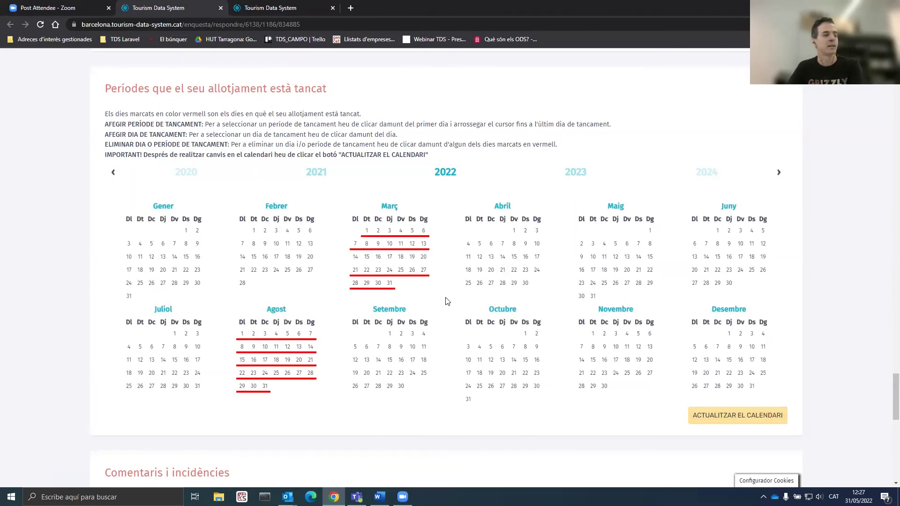
{"action": "left_click", "coordinate": [735, 420]}
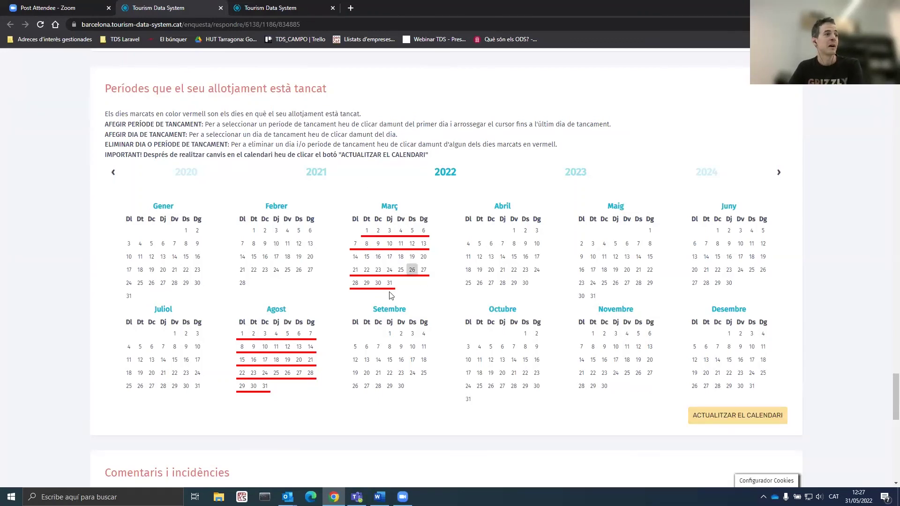
- Remove both March 2022 closure periods from the calendar
{"action": "left_click", "coordinate": [412, 244]}
{"action": "left_click", "coordinate": [412, 270]}
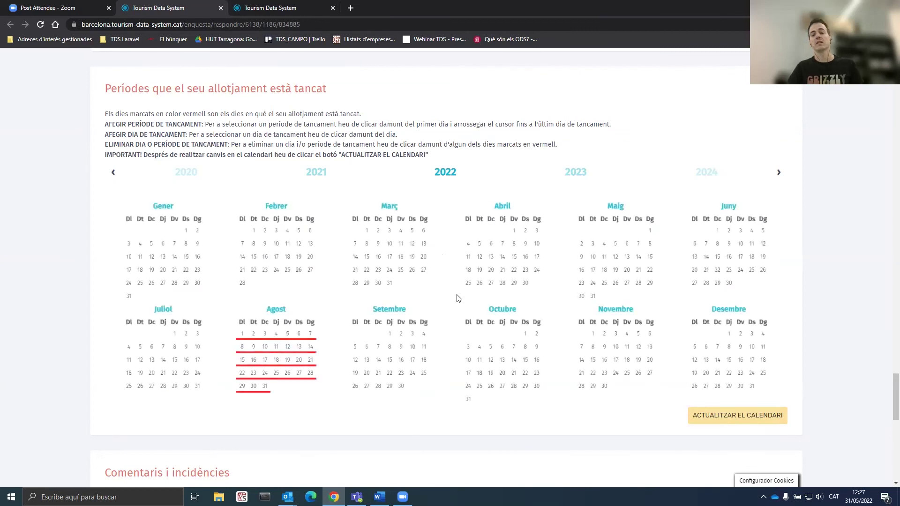